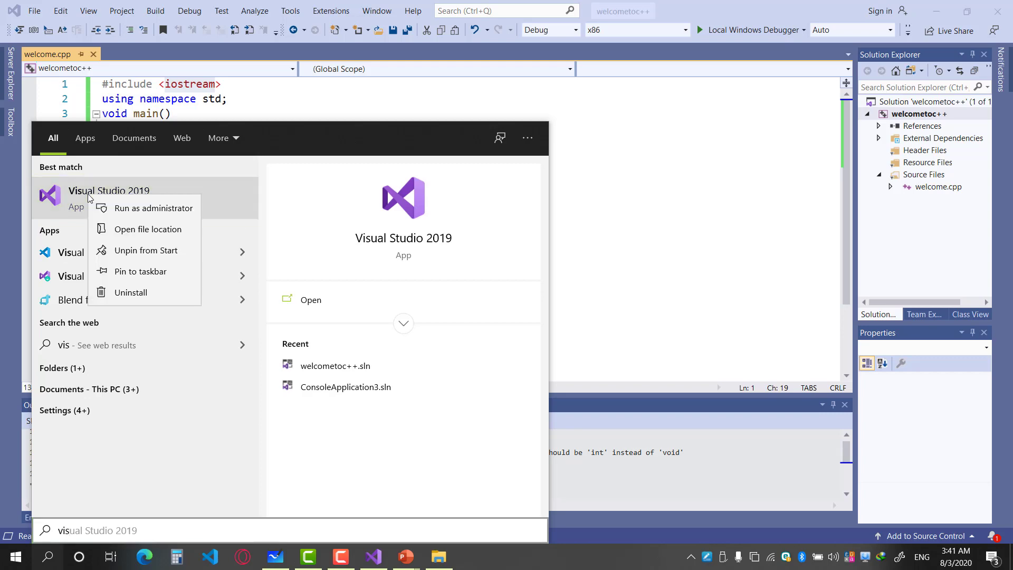
- Open the file location of the Visual Studio 2019 app and show the properties of its shortcut
click(117, 233)
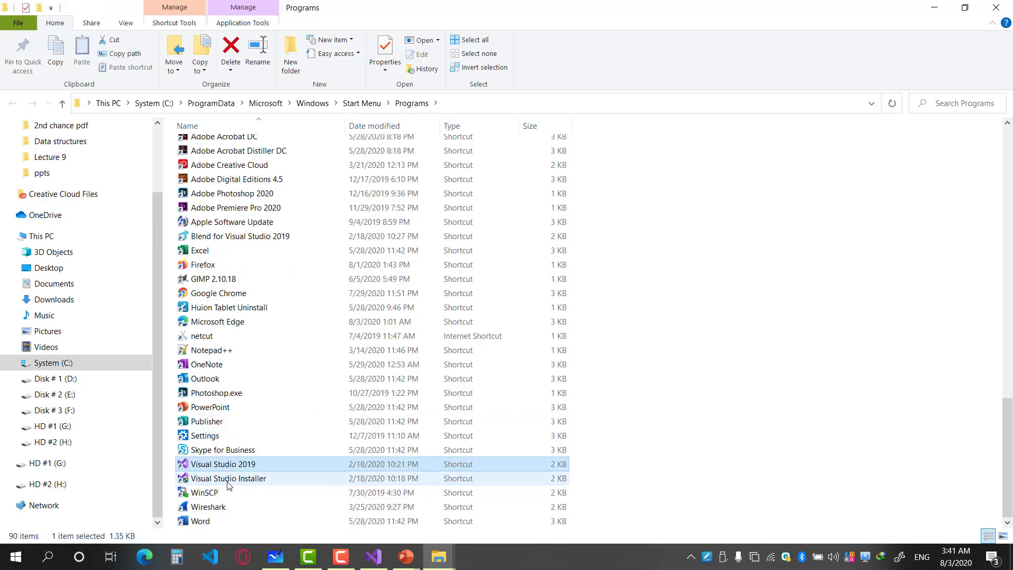
double_click(225, 463)
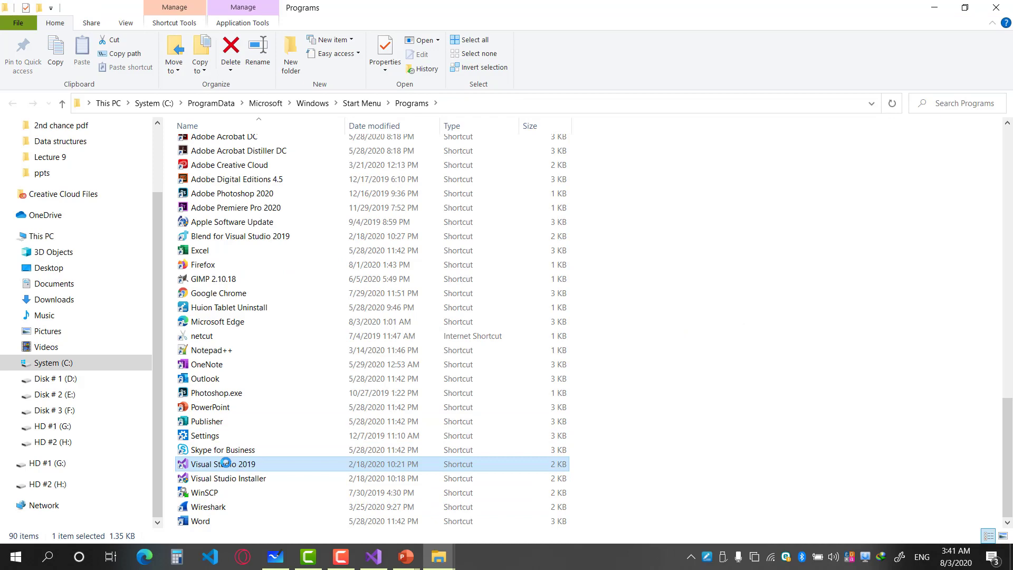
right_click(226, 464)
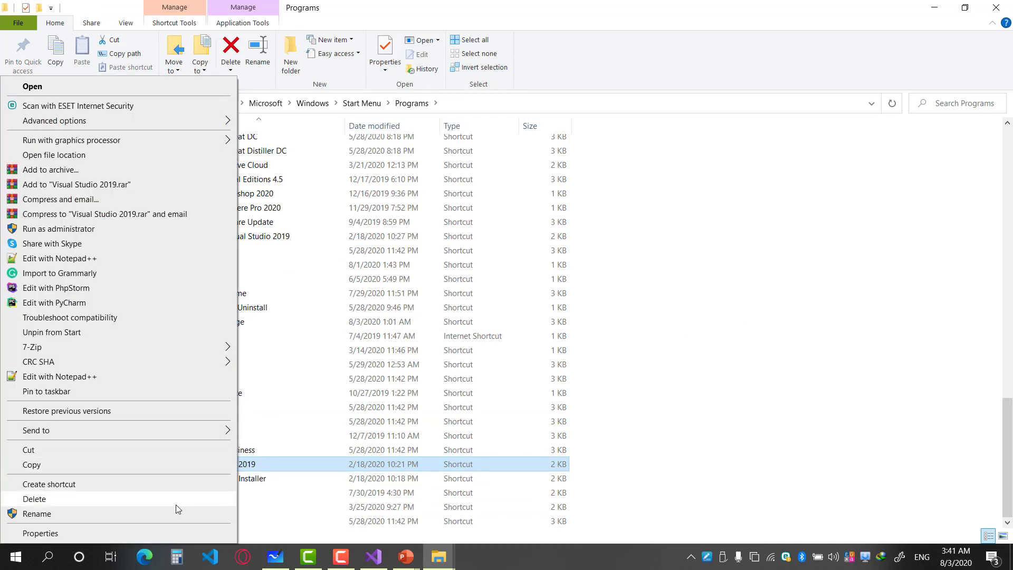
click(170, 534)
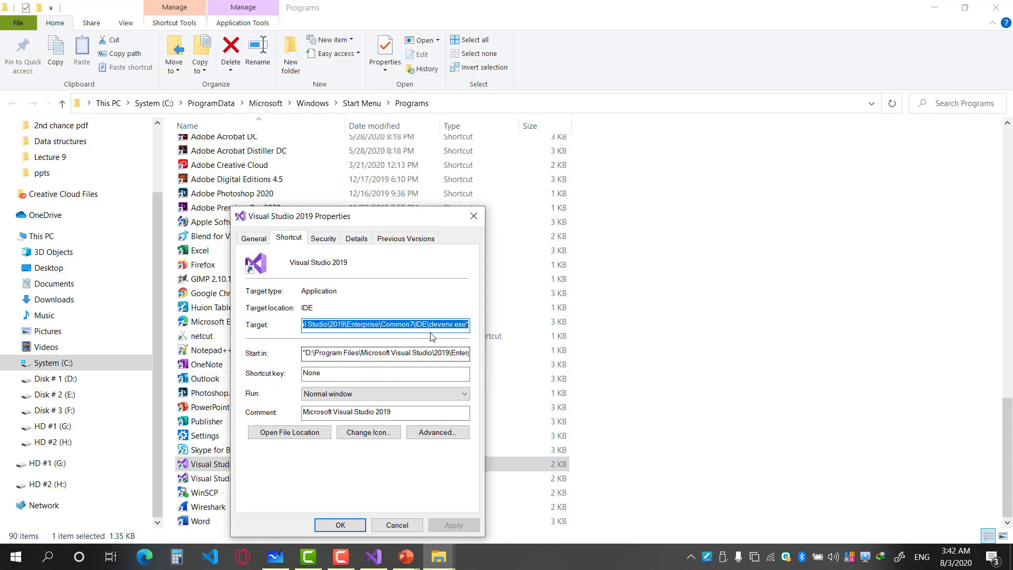
- Copy the folder path from the shortcut's target, from D: through Common7\IDE\, without the devenv.exe file name
click(446, 325)
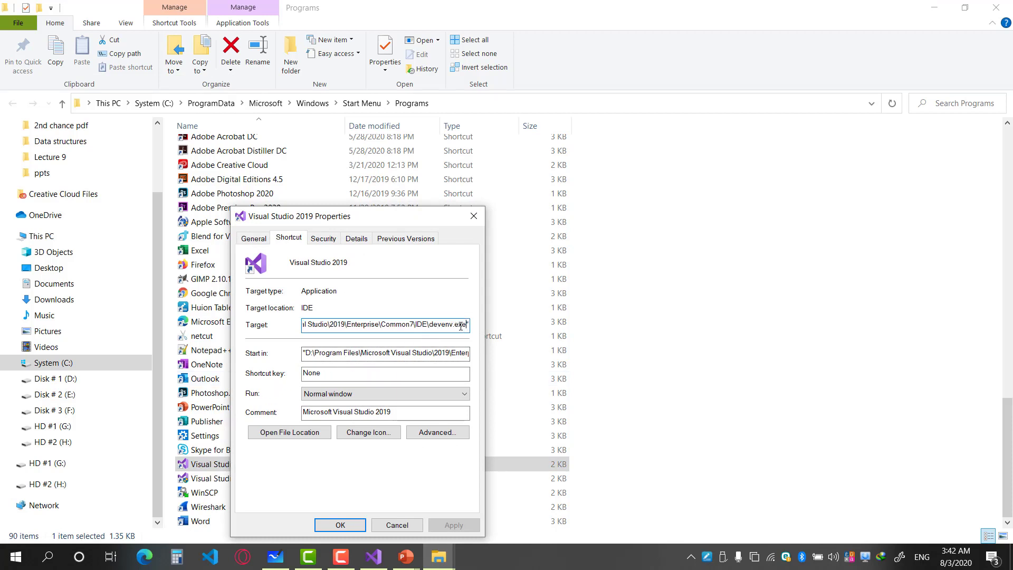
drag(466, 326, 289, 325)
click(308, 326)
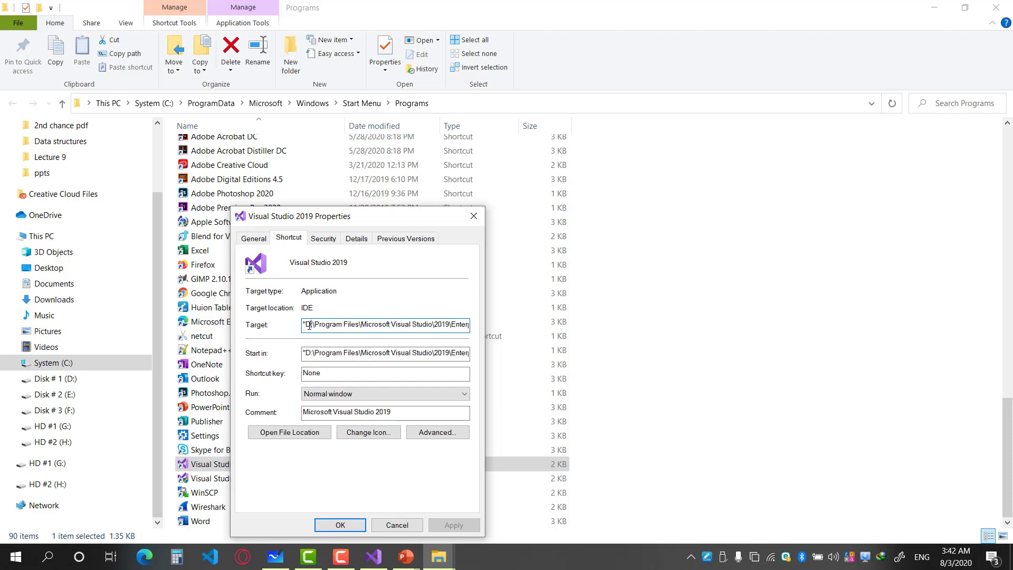
drag(308, 324, 440, 322)
key(ctrl+c)
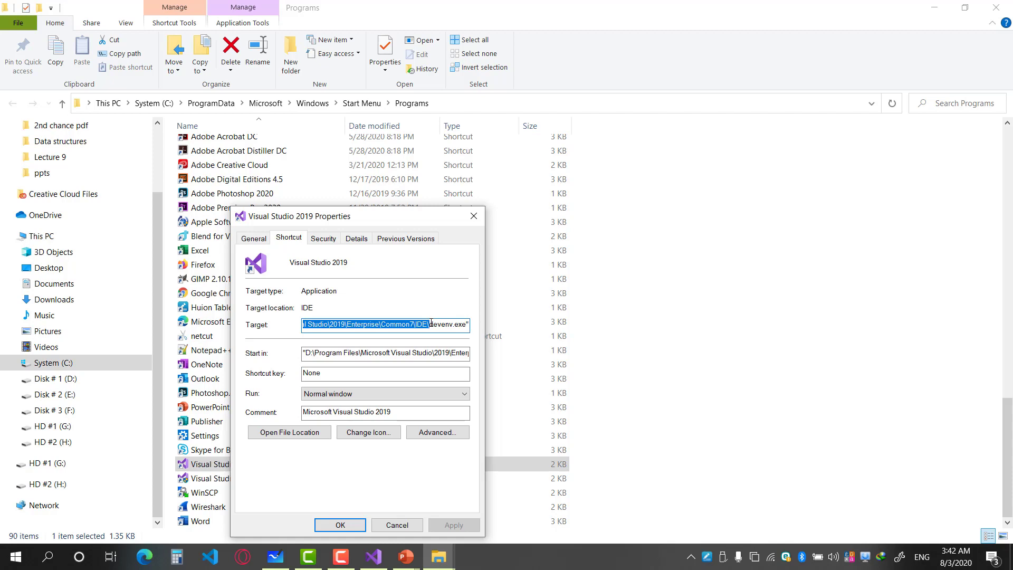
- Dismiss the shortcut properties and go to the copied Common7\IDE folder path in File Explorer
click(393, 525)
click(445, 112)
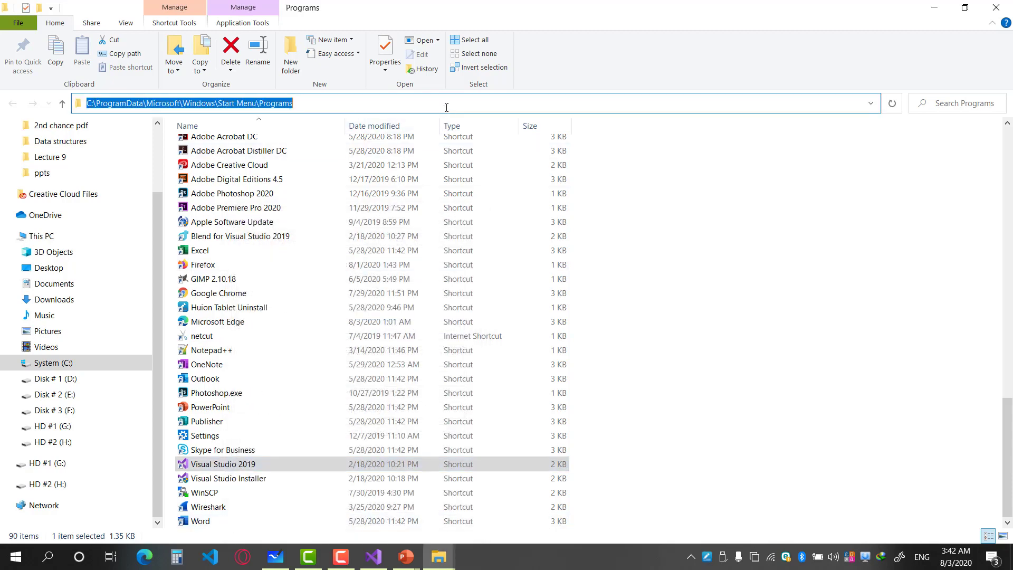
key(ctrl+v)
key(Return)
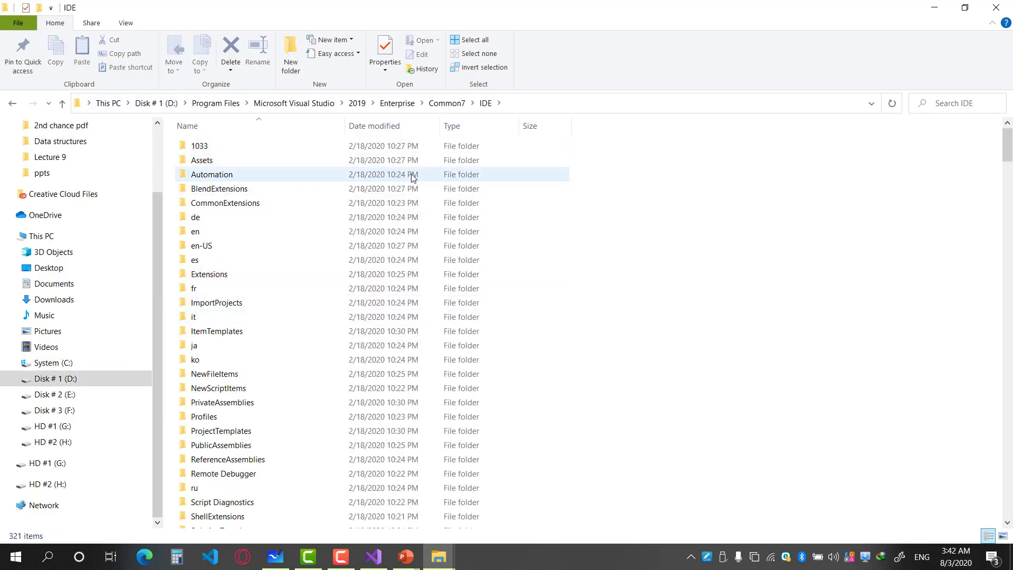
- Open the VC folder inside IDE and search it for "include"
scroll(398, 222, down, 7)
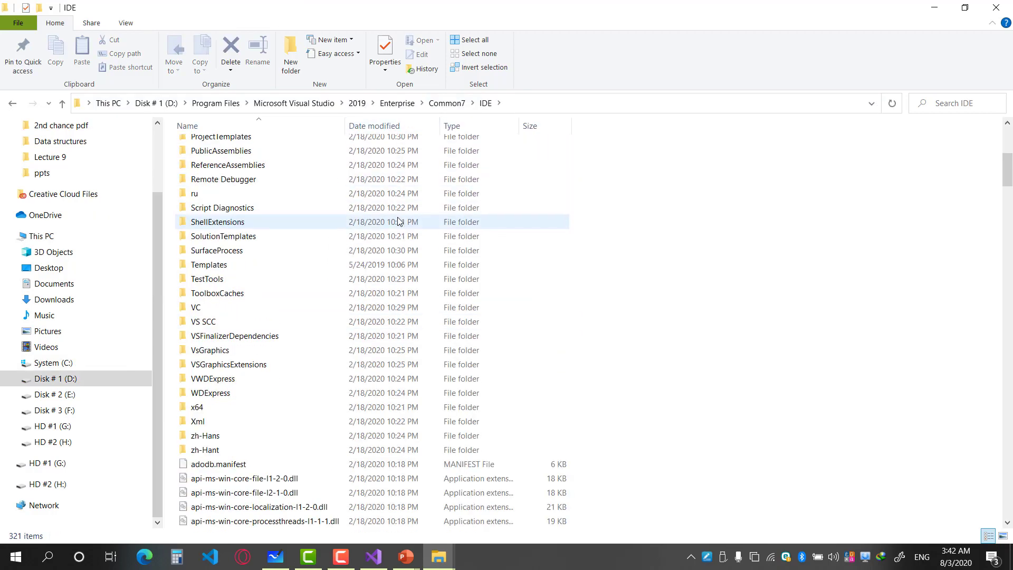
double_click(205, 308)
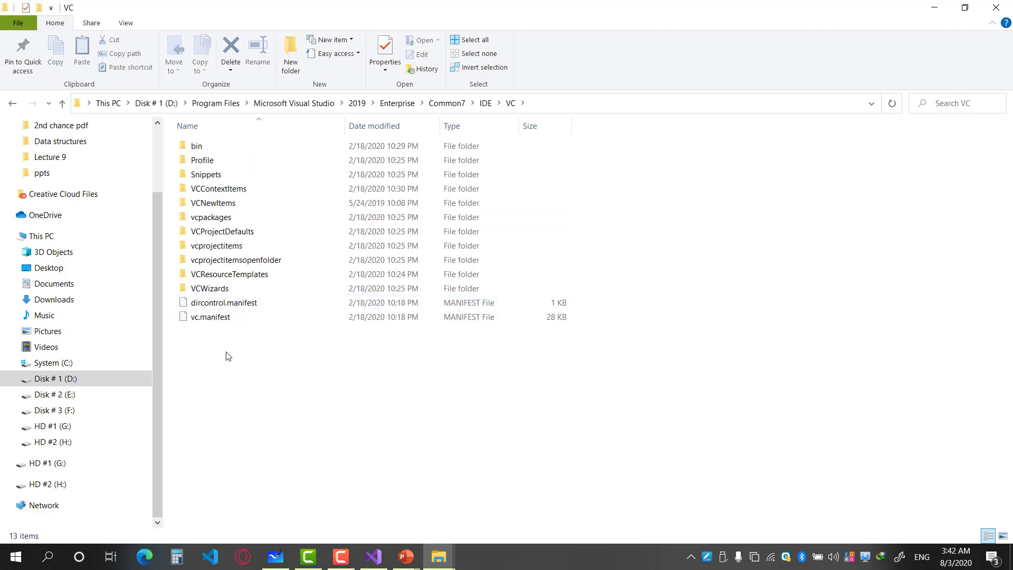
click(956, 104)
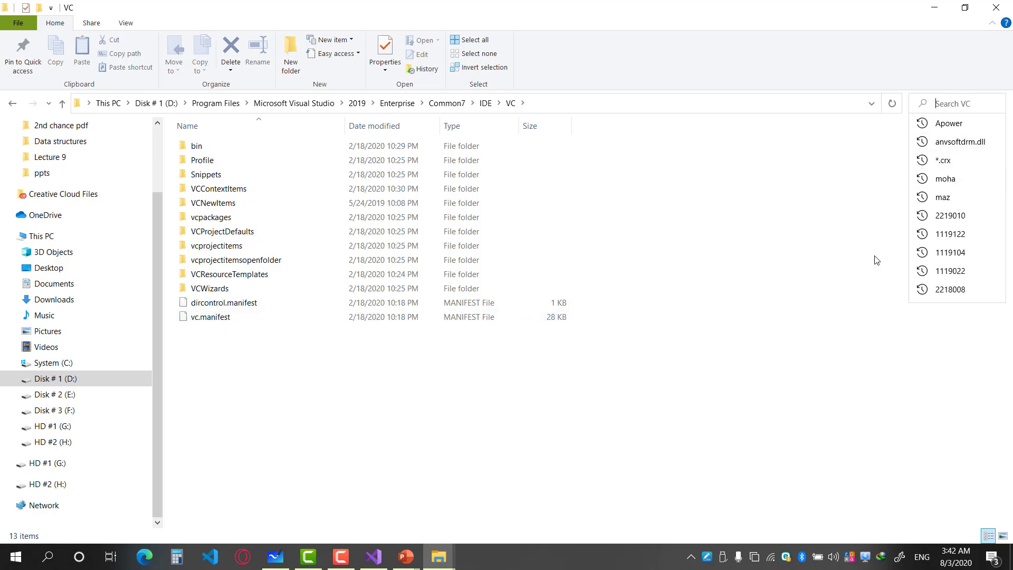
text(inc)
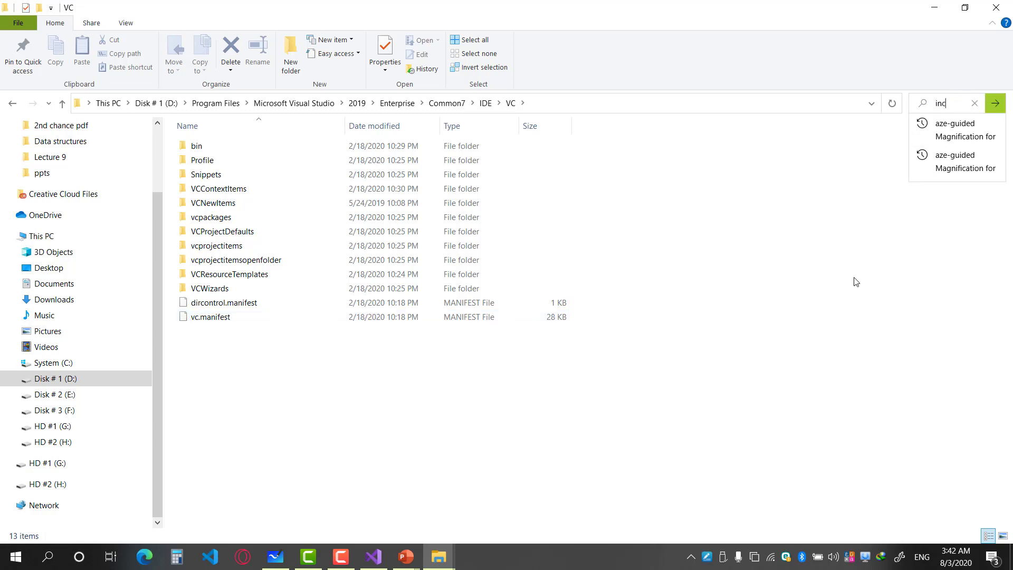
text(lude)
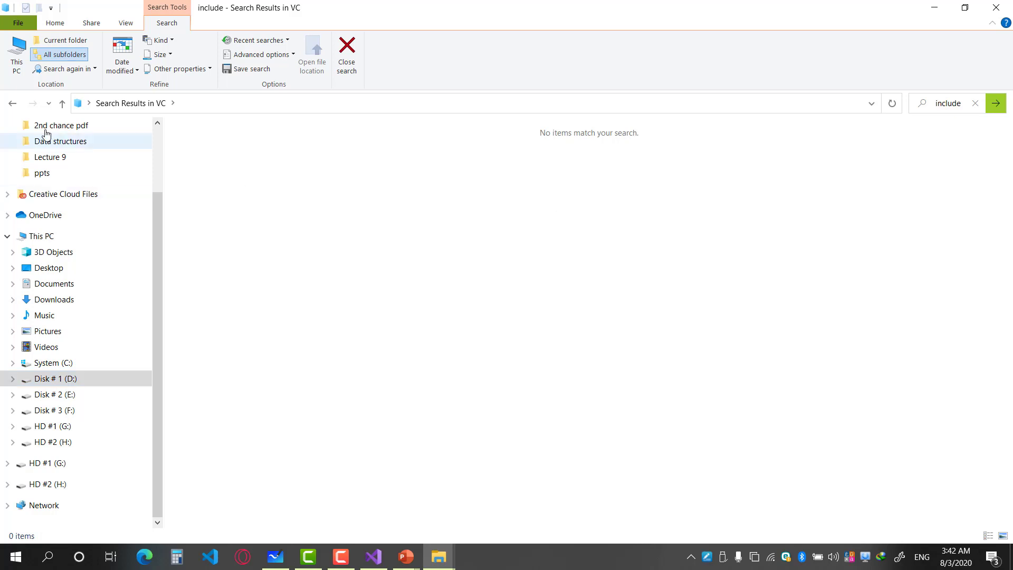
- Return to the Common7 folder and search it for "include"
click(12, 103)
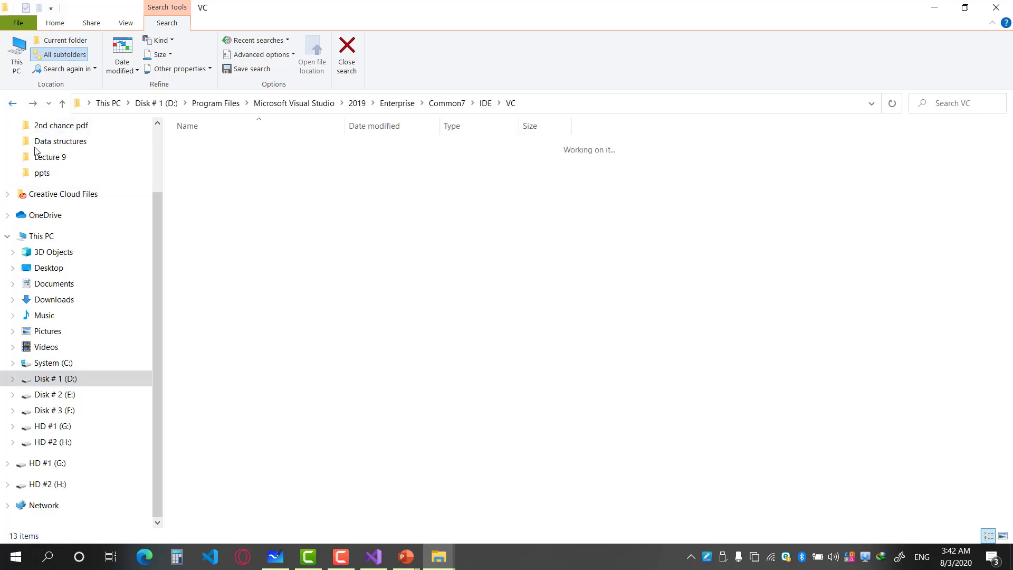
click(485, 103)
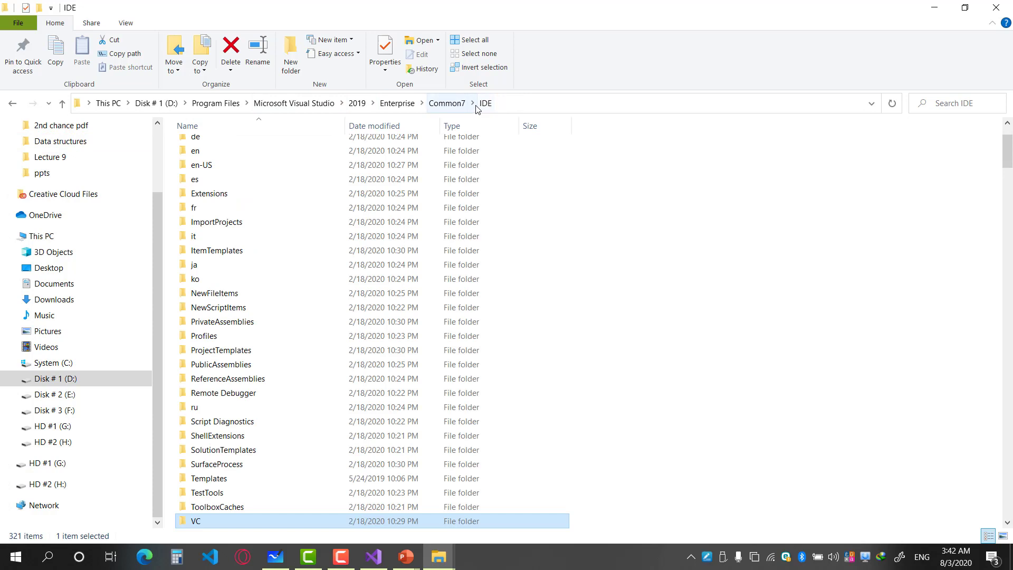
click(444, 107)
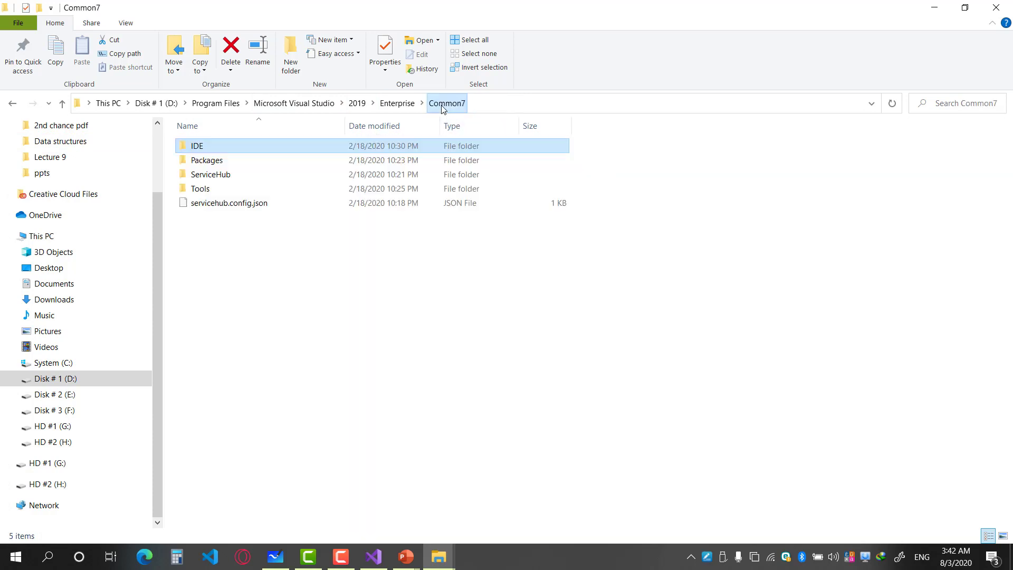
click(922, 103)
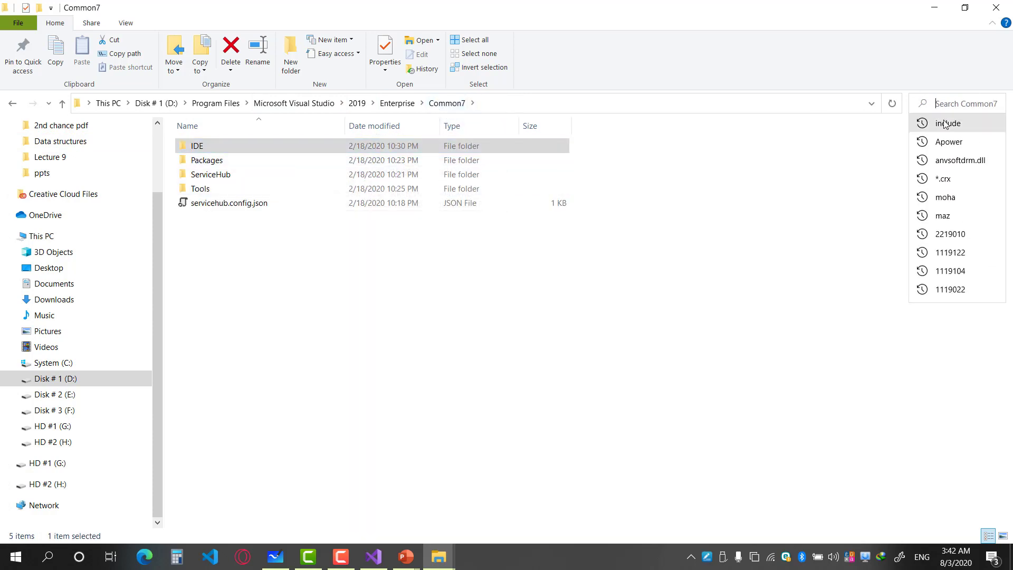
text(include)
key(Return)
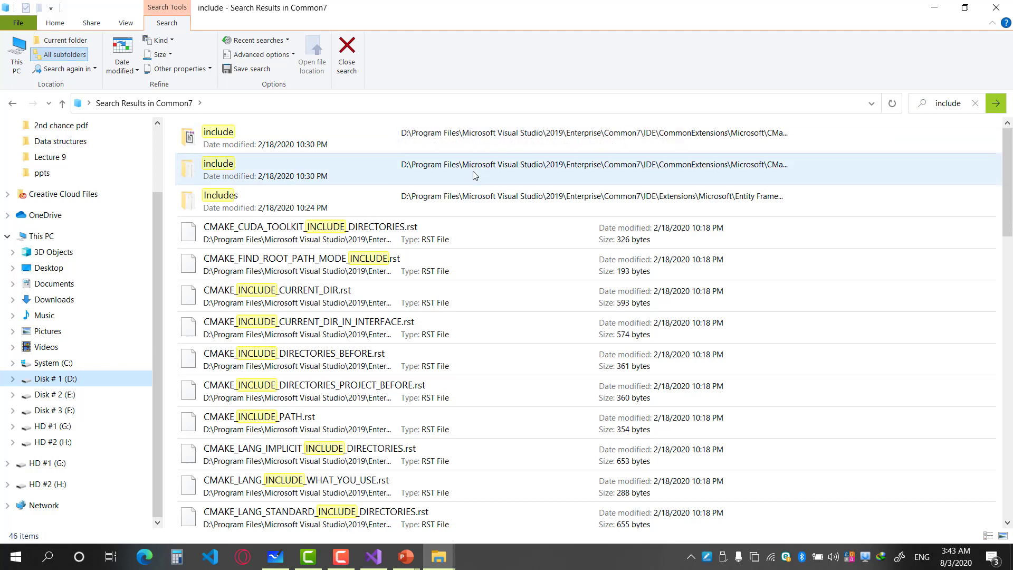
- Examine the contents of the two include folders and the Includes folder, and look through the remaining search results
right_click(300, 176)
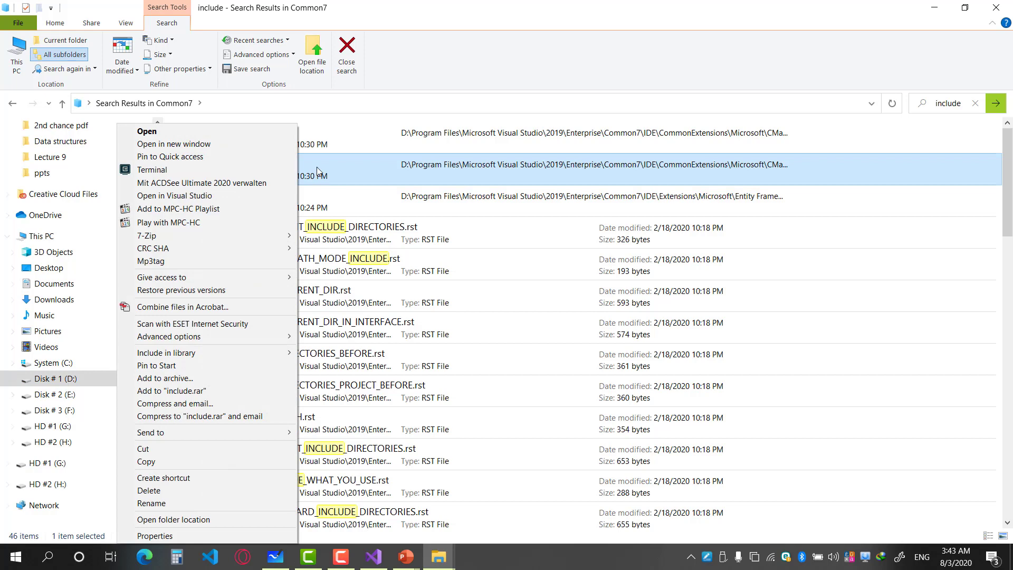
click(280, 132)
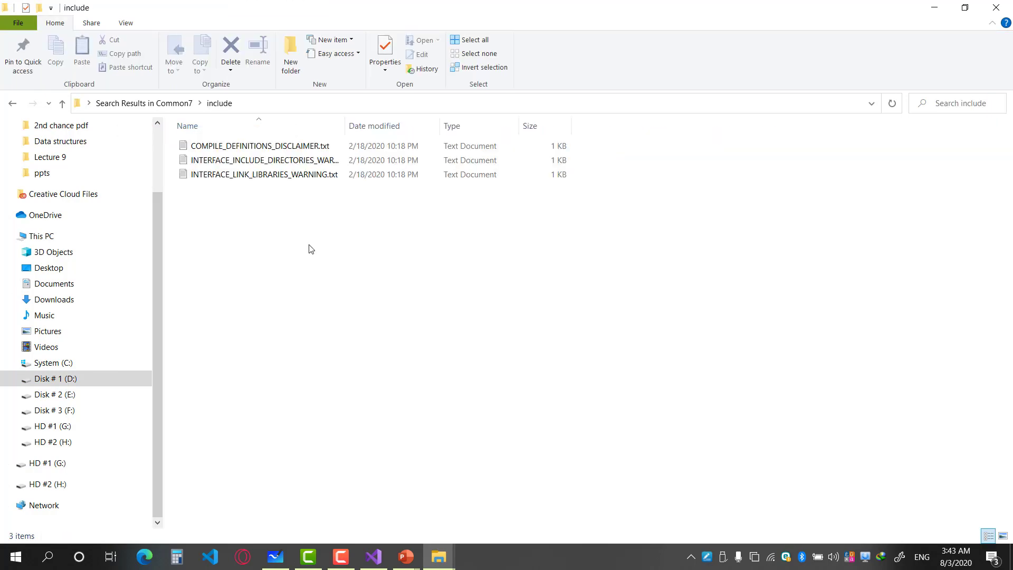
click(20, 103)
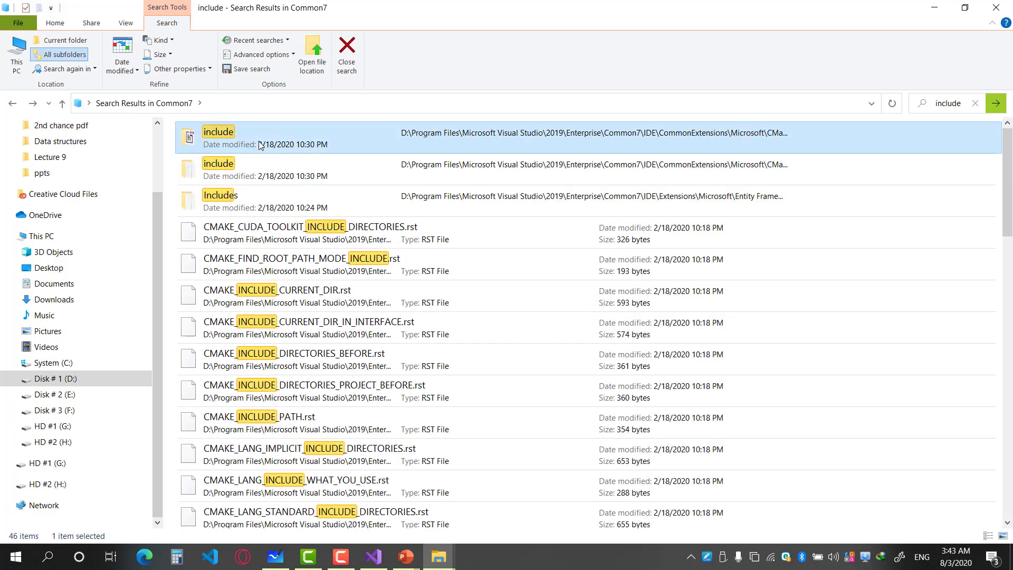
double_click(259, 146)
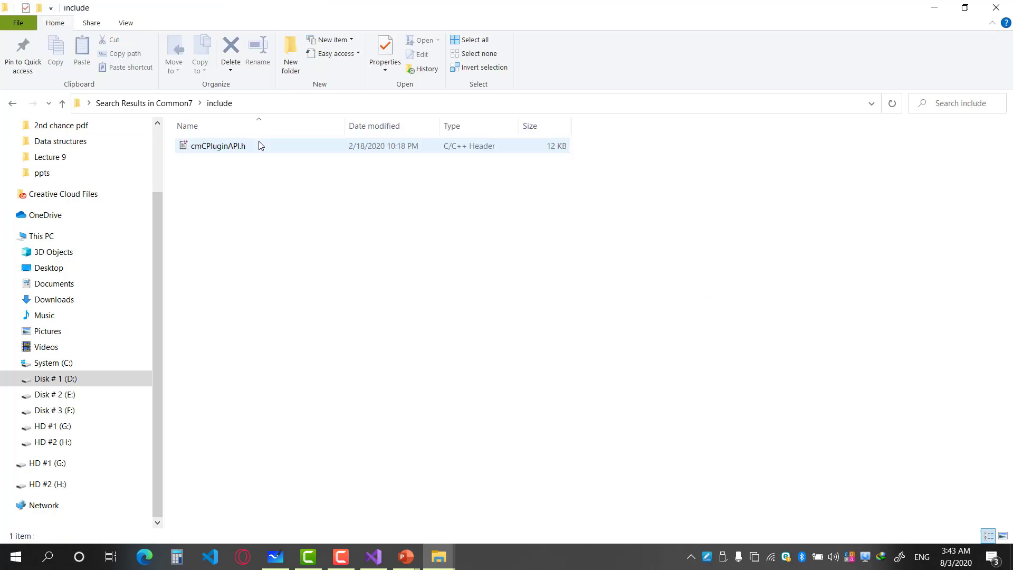
click(16, 103)
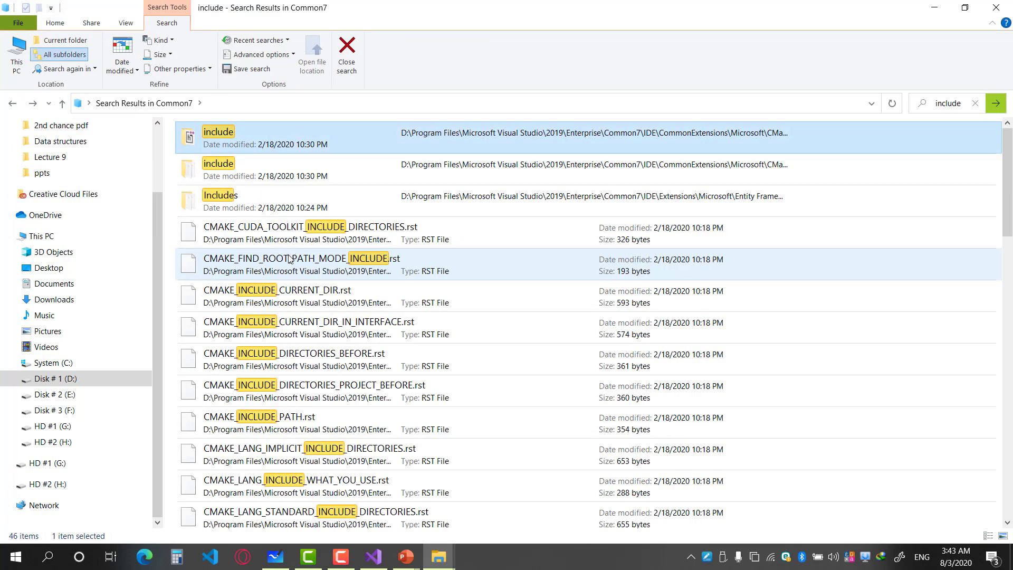
double_click(246, 211)
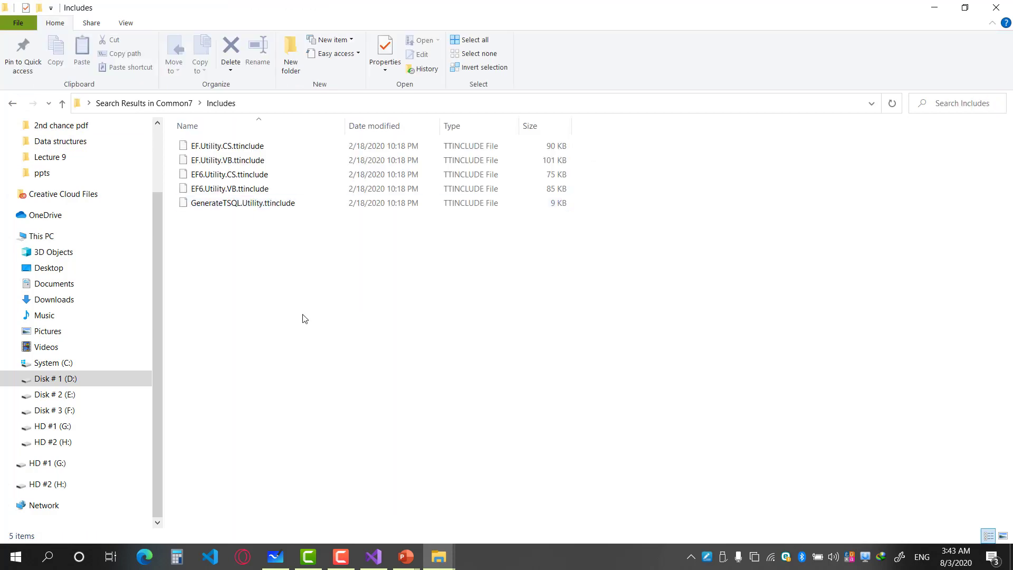
click(15, 104)
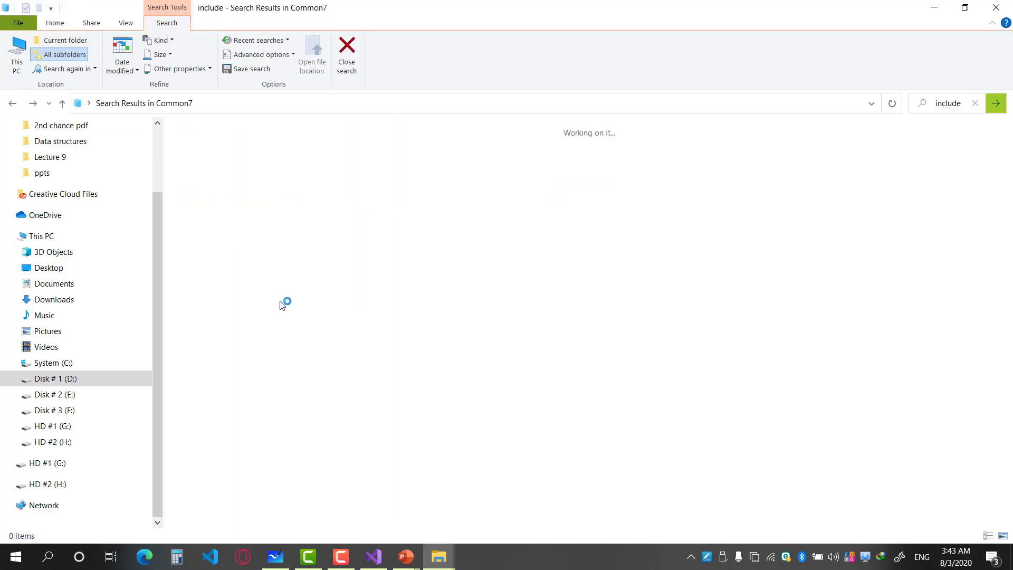
scroll(457, 317, down, 6)
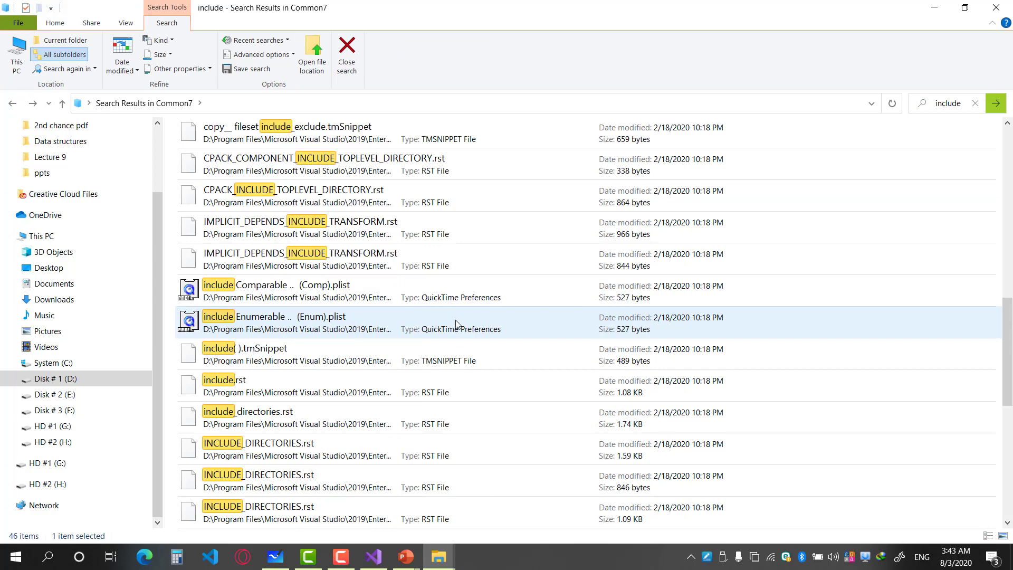
scroll(457, 321, down, 4)
scroll(455, 280, up, 11)
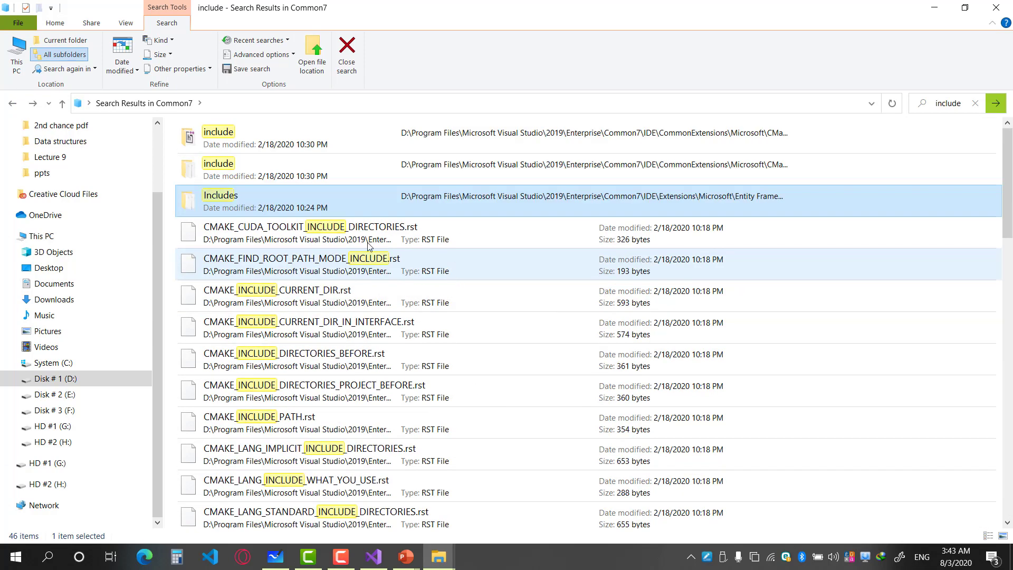
- Leave the search results, go up to the Enterprise folder and open its VC folder
click(14, 105)
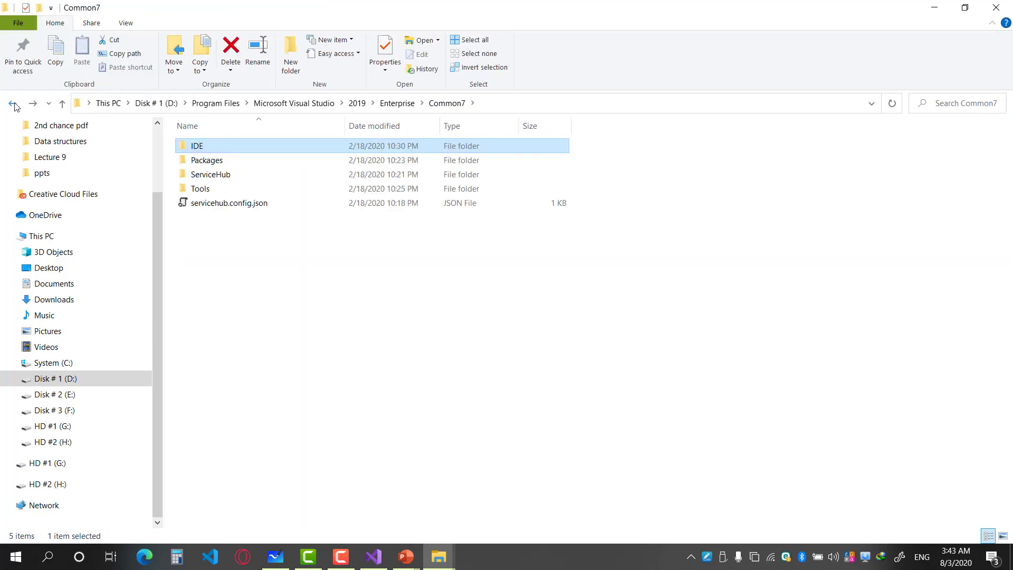
click(397, 104)
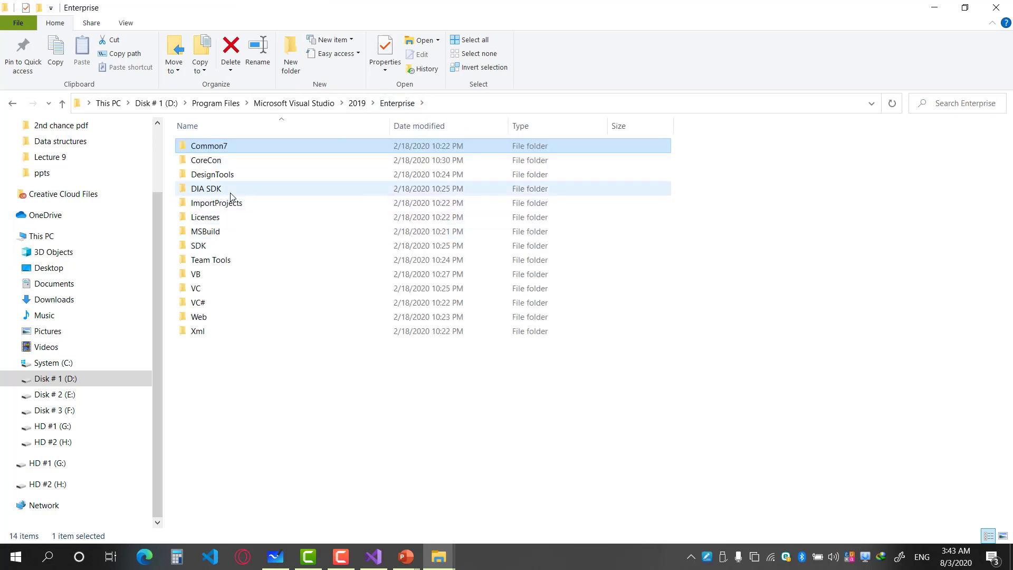
double_click(206, 289)
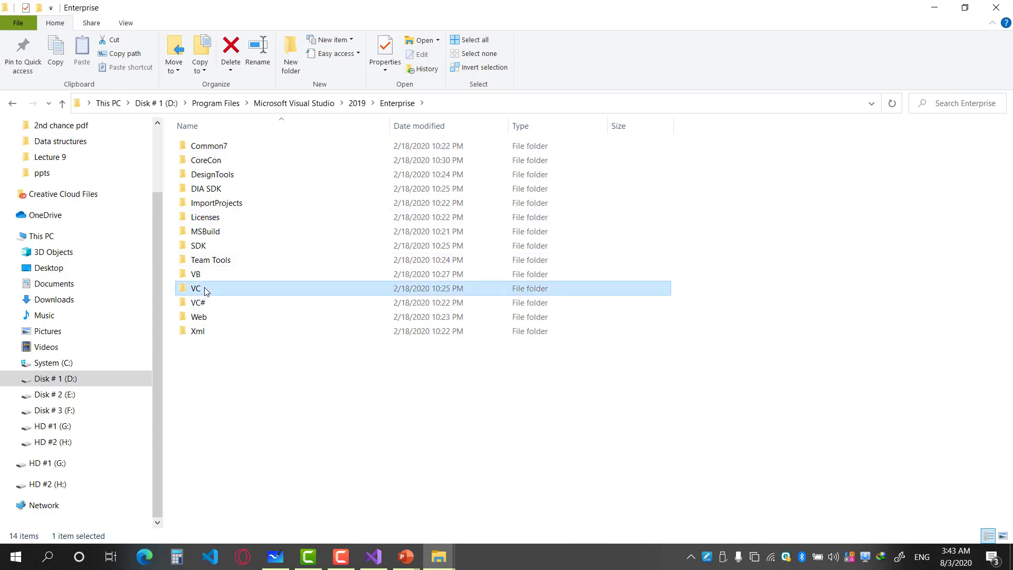
- Search the VC folder for "include" and open the include folder located in Tools\MSVC\14.24.28314\atlmfc
click(945, 104)
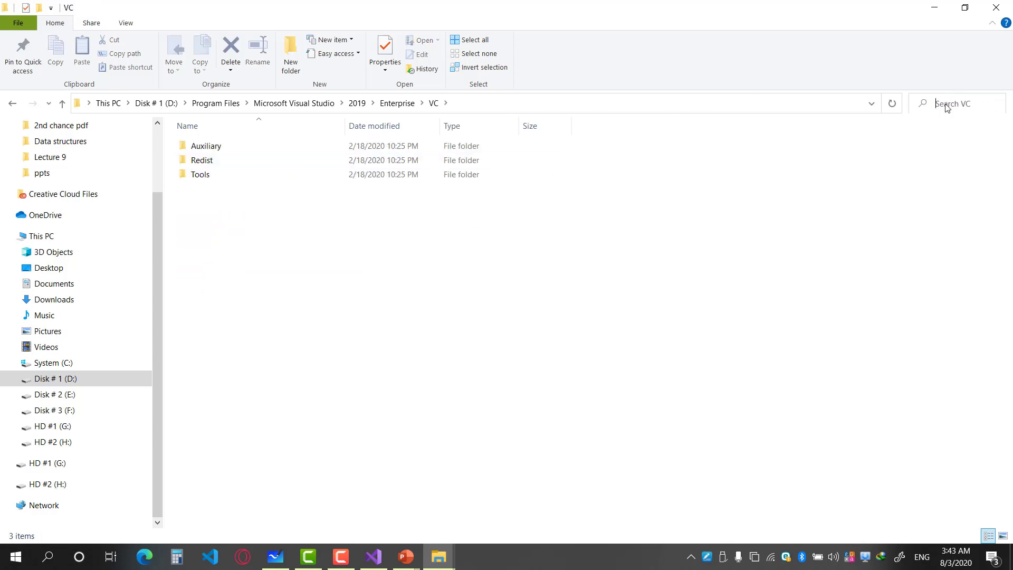
text(inc)
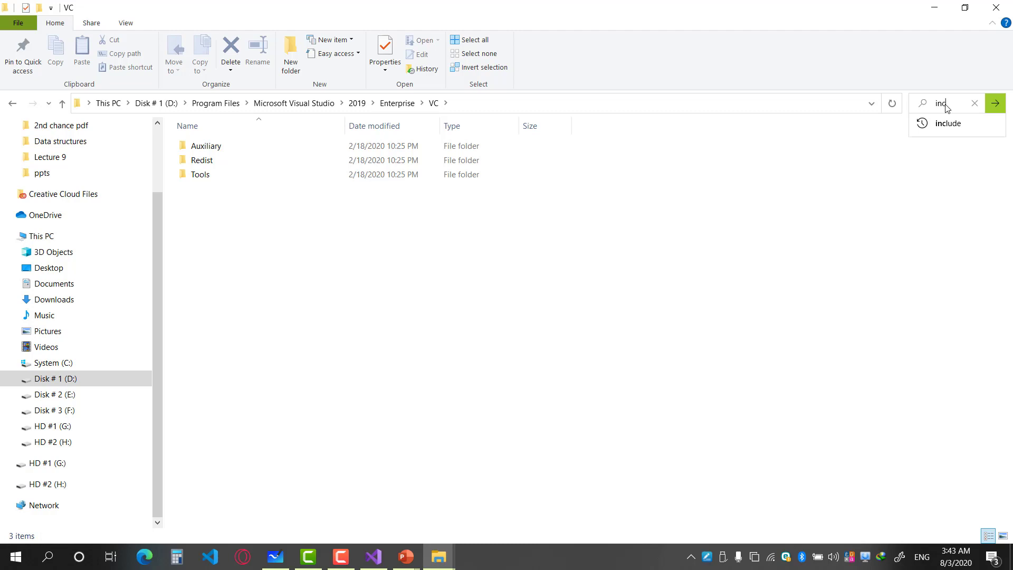
text(lude)
key(Return)
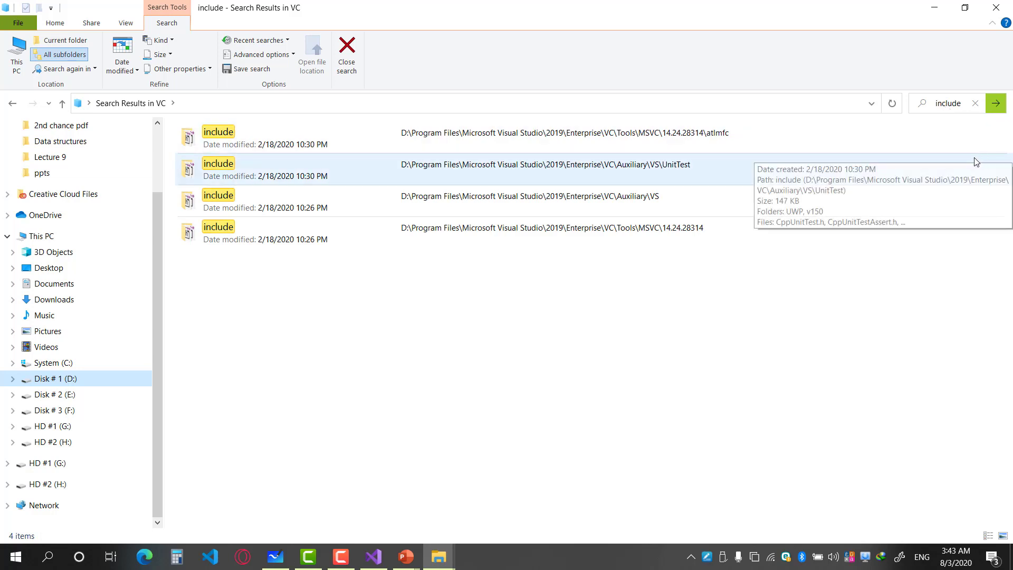
double_click(271, 143)
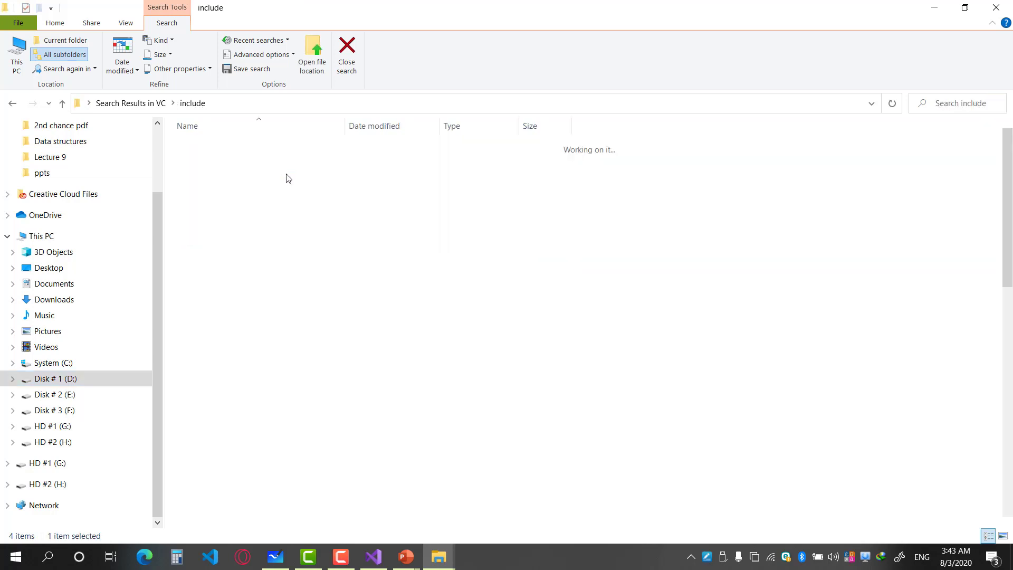
- Examine the header files in the atlmfc include folder, including atlcom.h, atlacc.h and atlalloc.h
scroll(317, 211, down, 8)
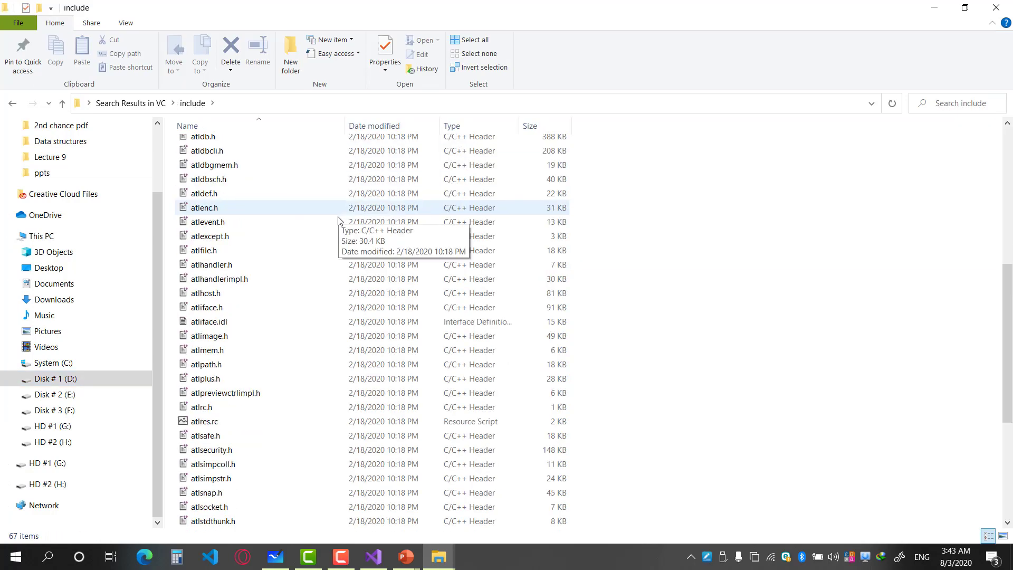
scroll(340, 227, up, 6)
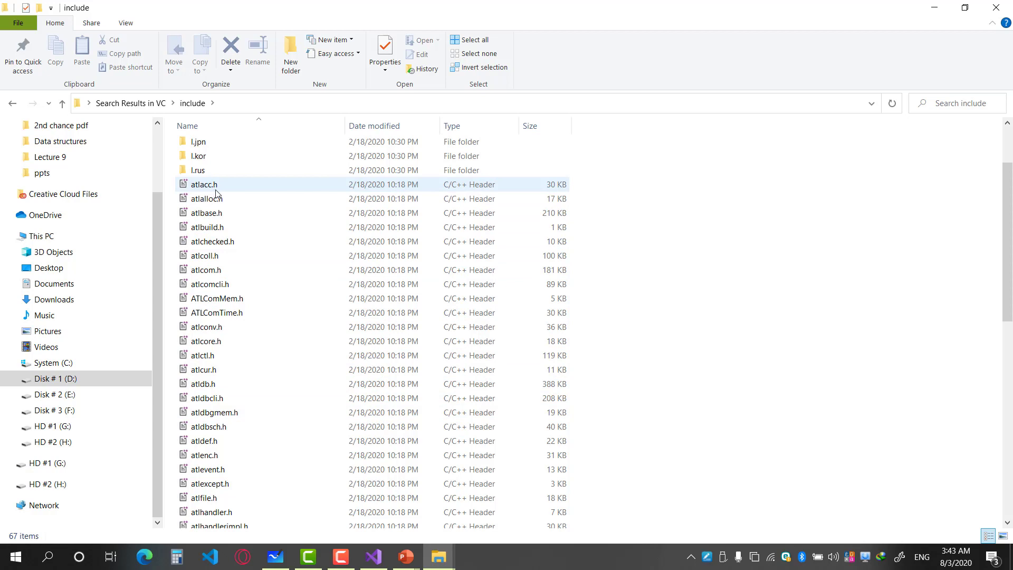
click(212, 269)
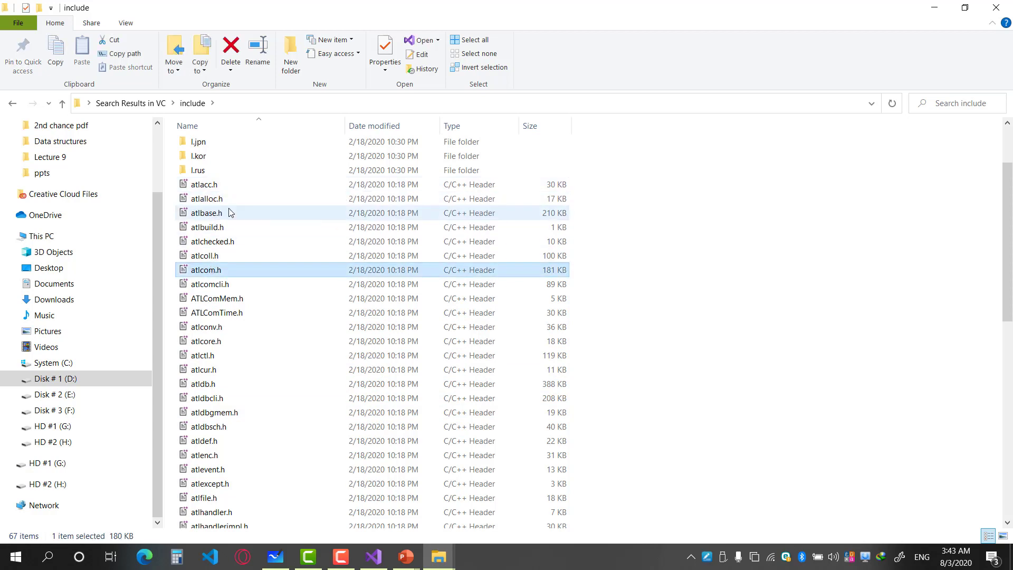
click(215, 190)
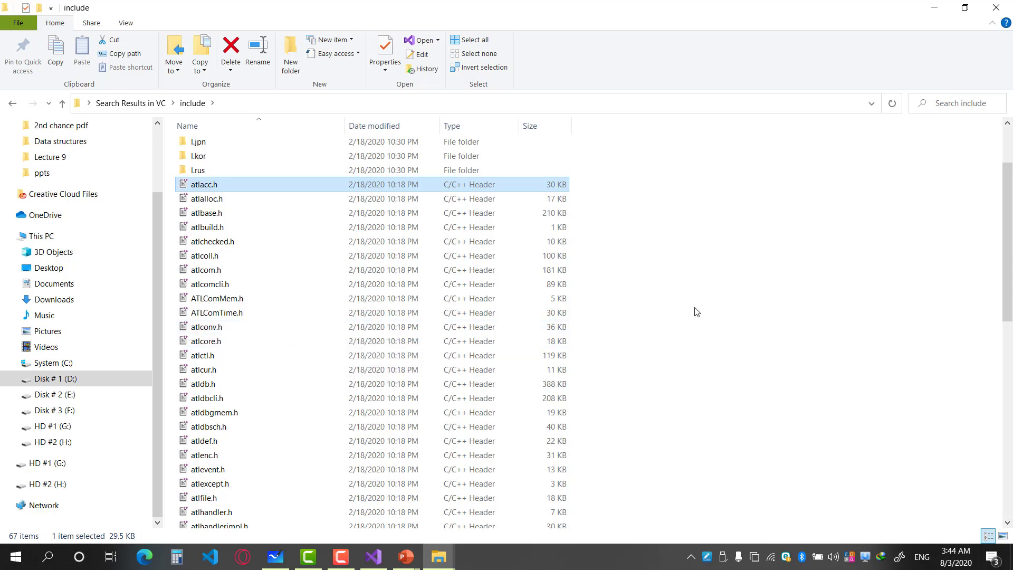
key(Down)
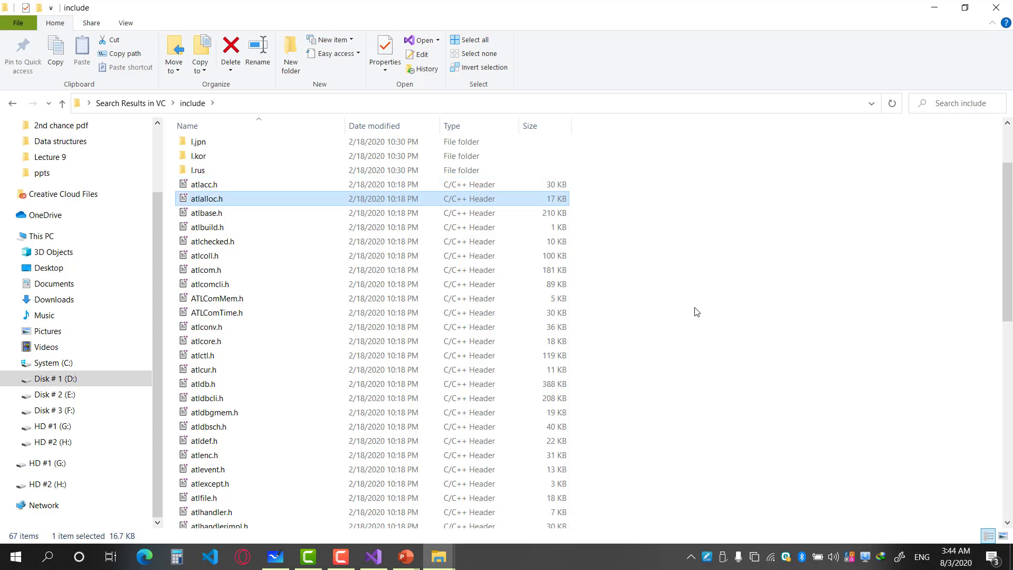
scroll(659, 323, down, 13)
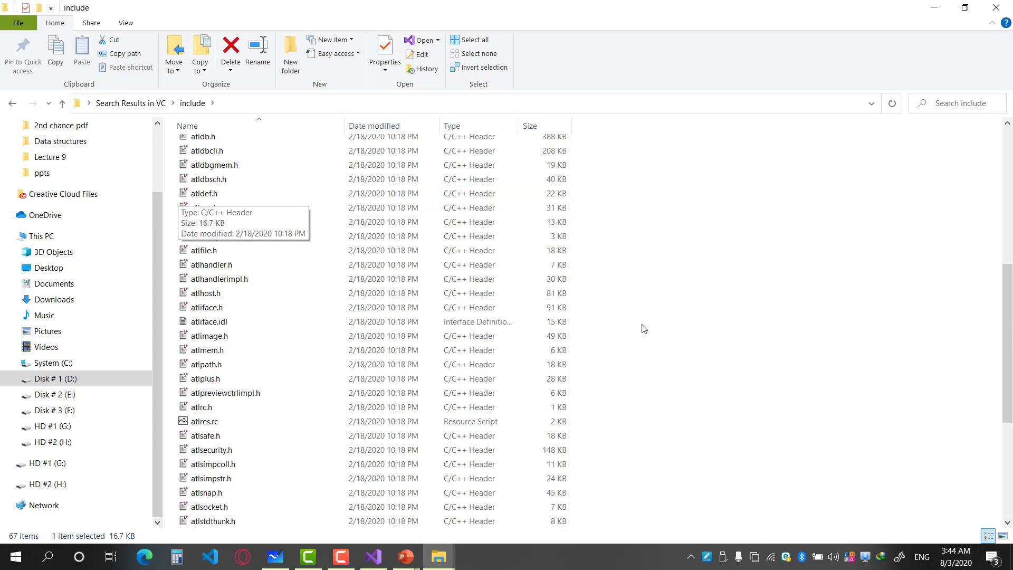
scroll(452, 331, up, 14)
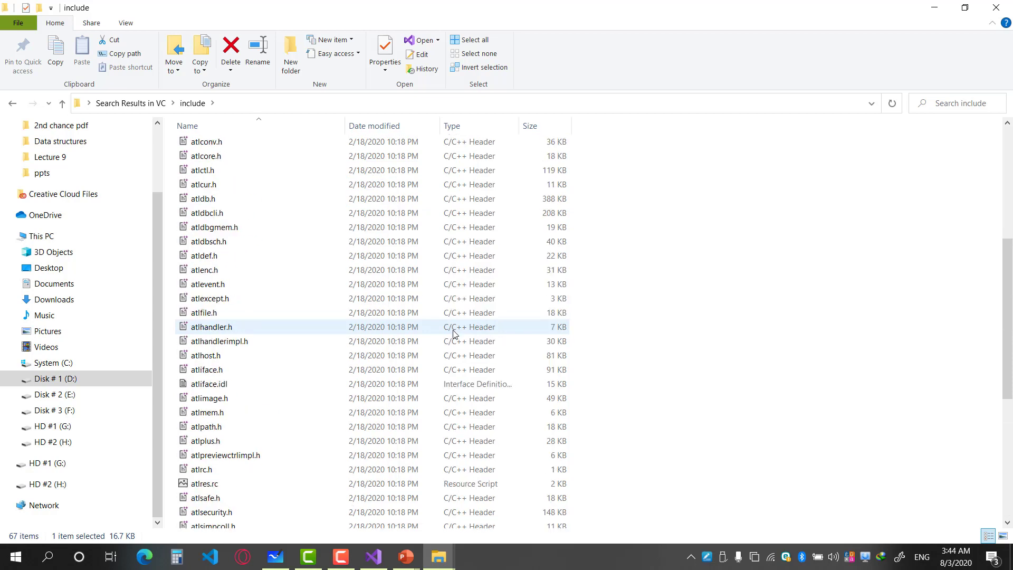
scroll(449, 334, up, 1)
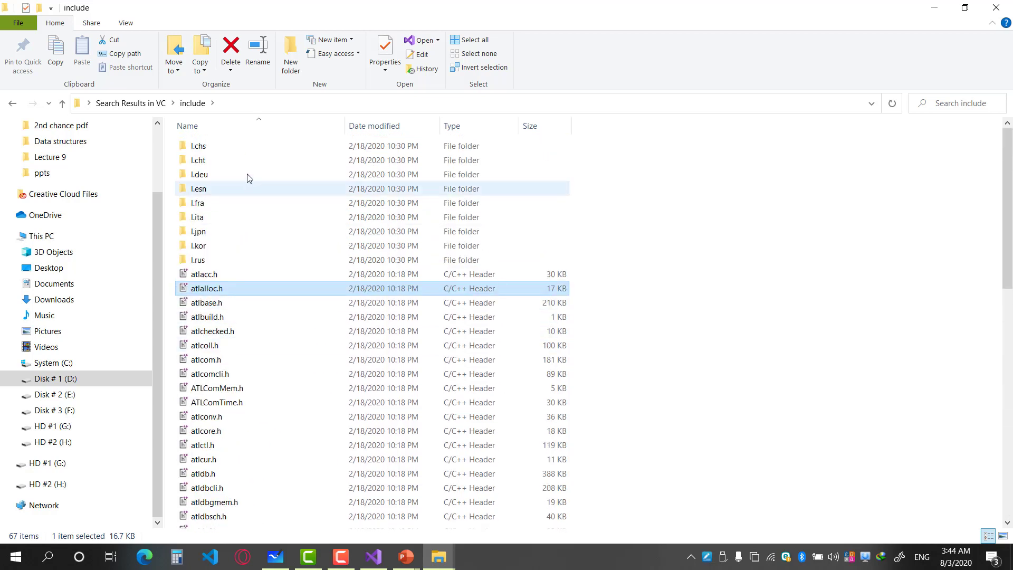
- Search the atlmfc include folder for "iostream", and return to the list of include folders found in VC
click(953, 108)
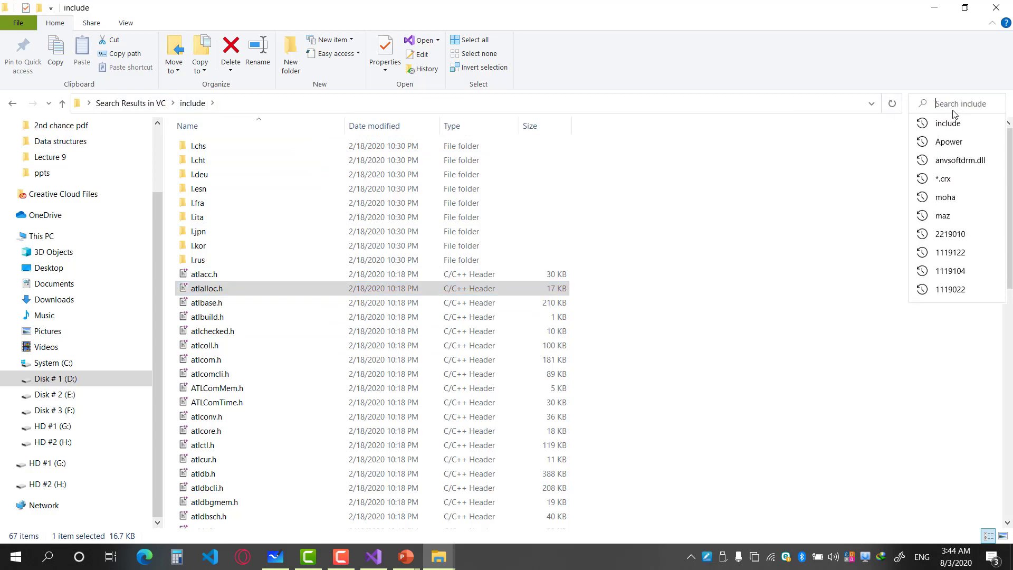
text(iostream)
key(Return)
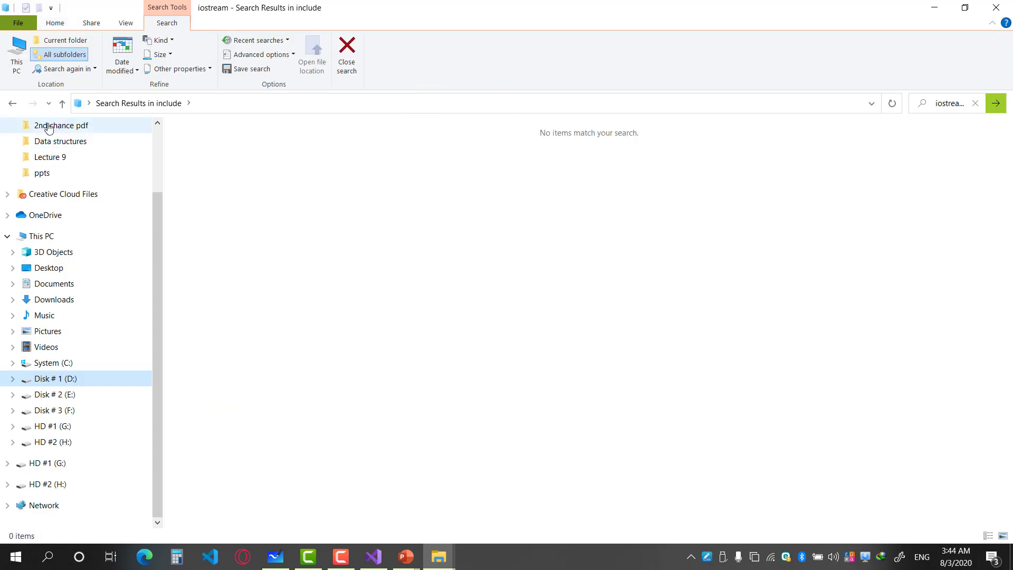
click(13, 102)
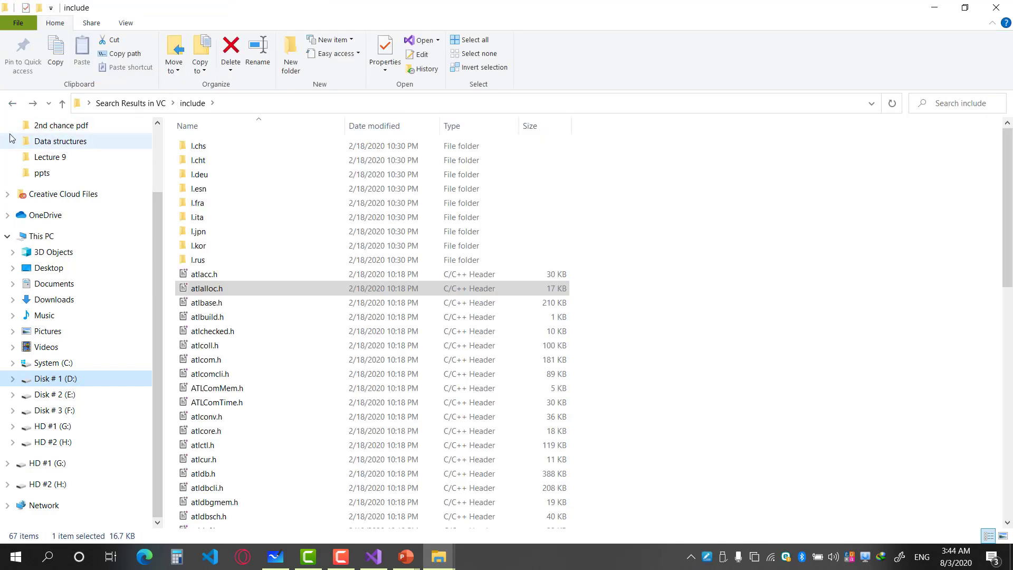
click(15, 102)
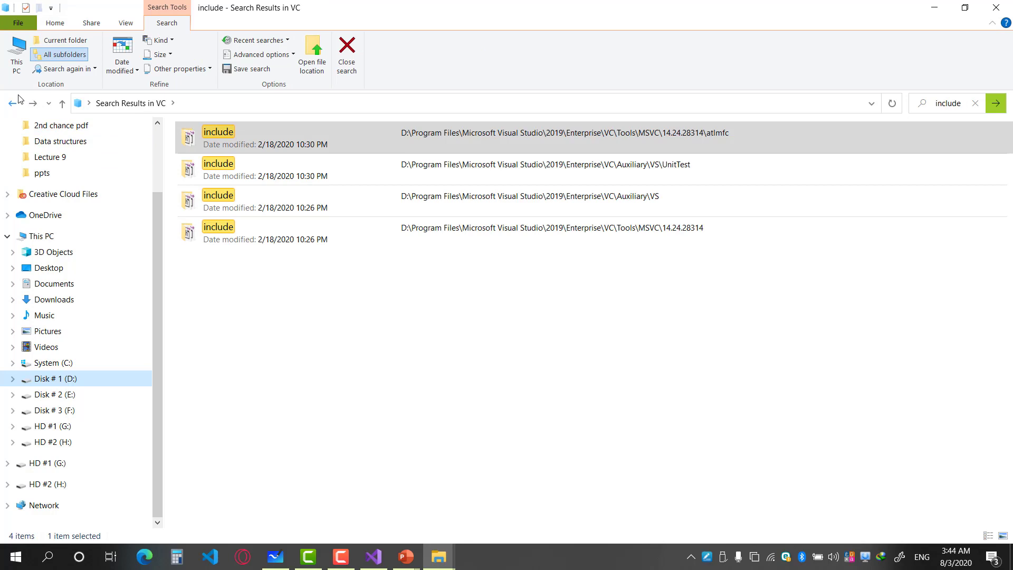
- Check the include folder in Auxiliary\VS, and open the include folder located in Tools\MSVC\14.24.28314 instead
double_click(279, 196)
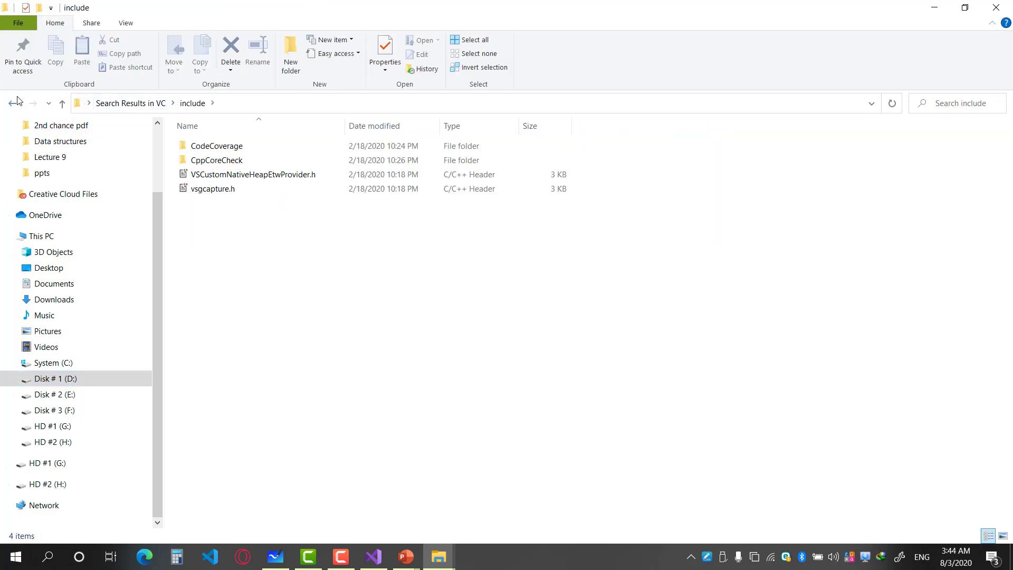
click(14, 102)
double_click(221, 232)
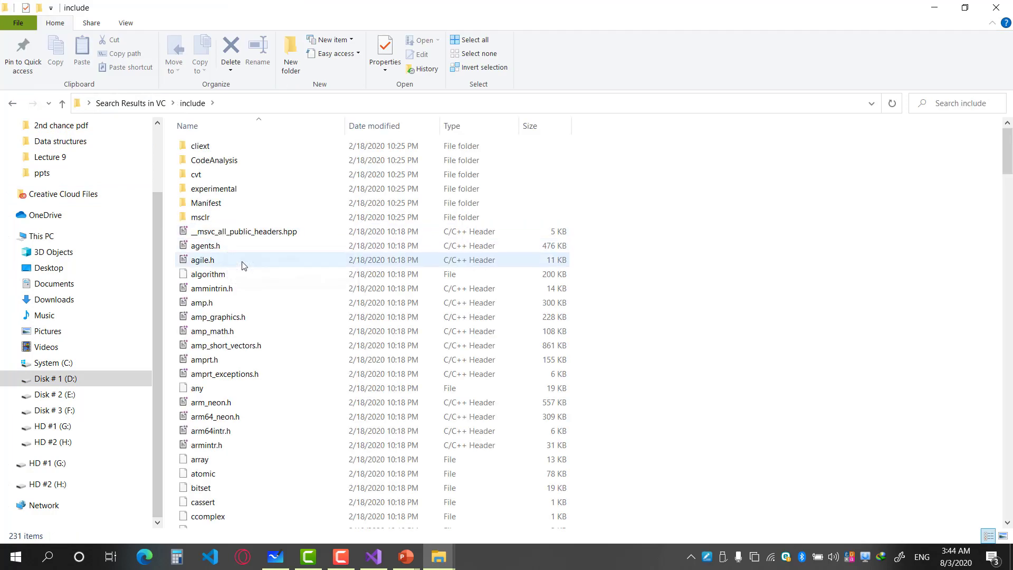
- Find the iostream header among the files starting with "i" and select it
click(251, 275)
key(i)
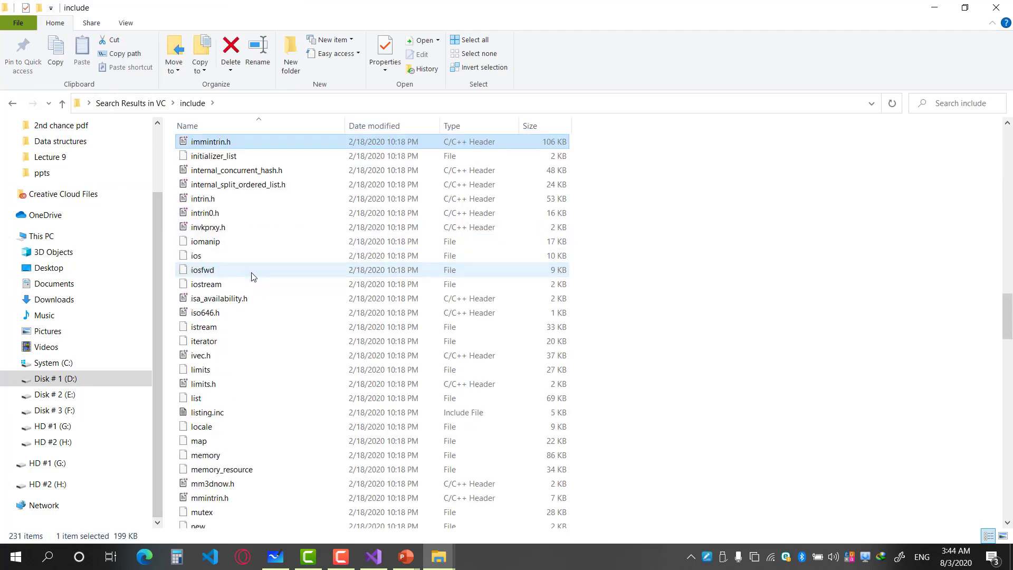
key(Down)
key(Down)
key(Down)
key(Down)
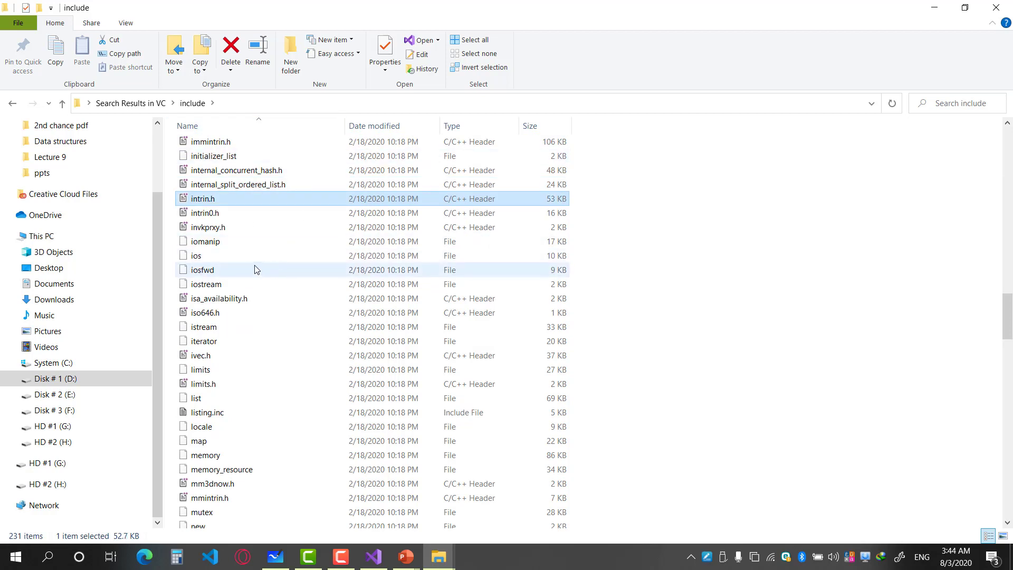
click(214, 284)
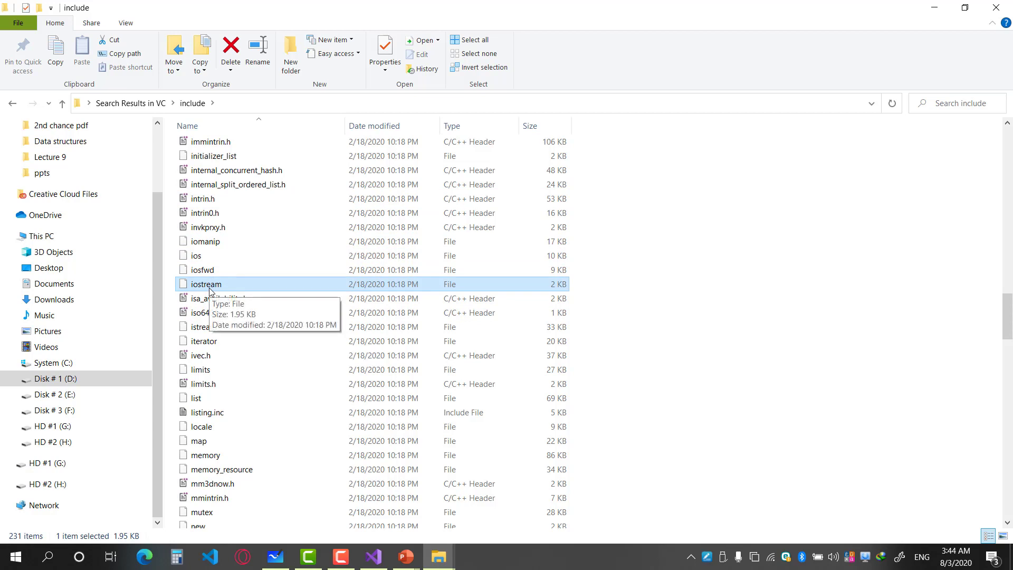
- Go through the files starting with "s" and select the string header
key(s)
key(Down)
key(Down)
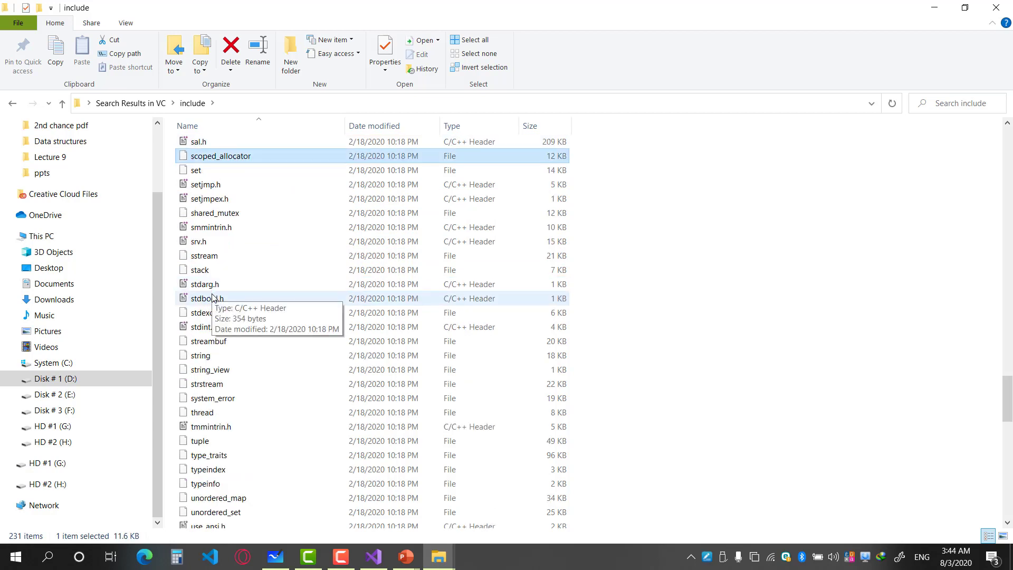
key(Down)
key(Down)
key(Down)
key(Down)
key(Down)
key(Down)
key(Down)
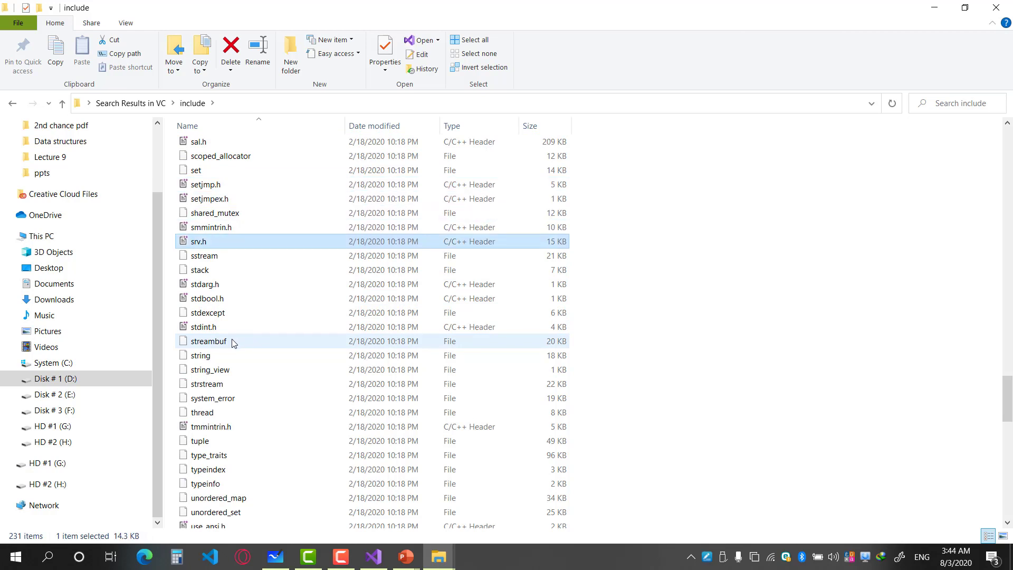
key(Down)
key(Down)
key(Down)
key(Down)
key(Down)
key(Down)
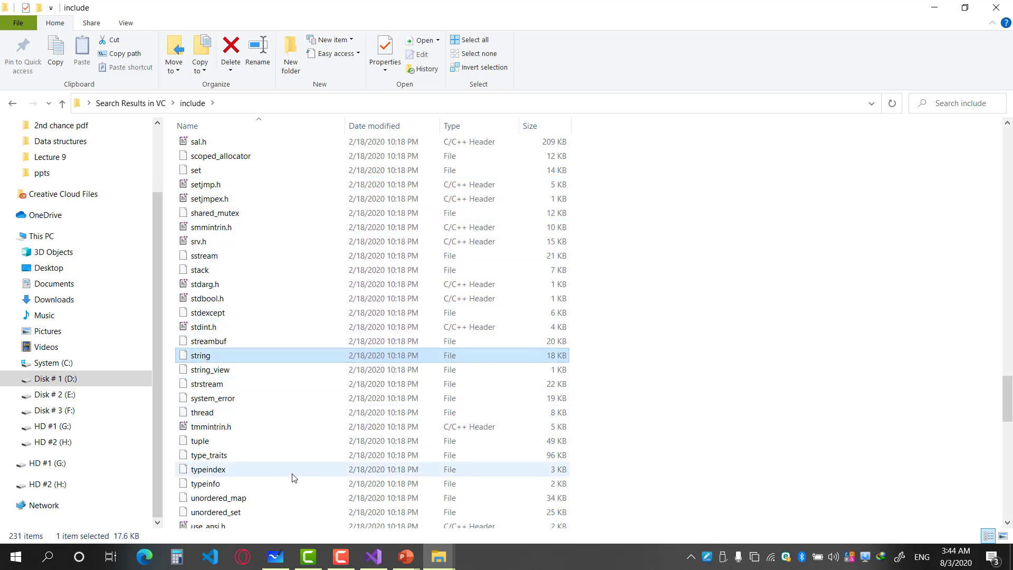
- Return to the start of the folder and look through the header files beginning with "c", up to concrt.h
key(Home)
key(c)
key(c)
key(c)
key(c)
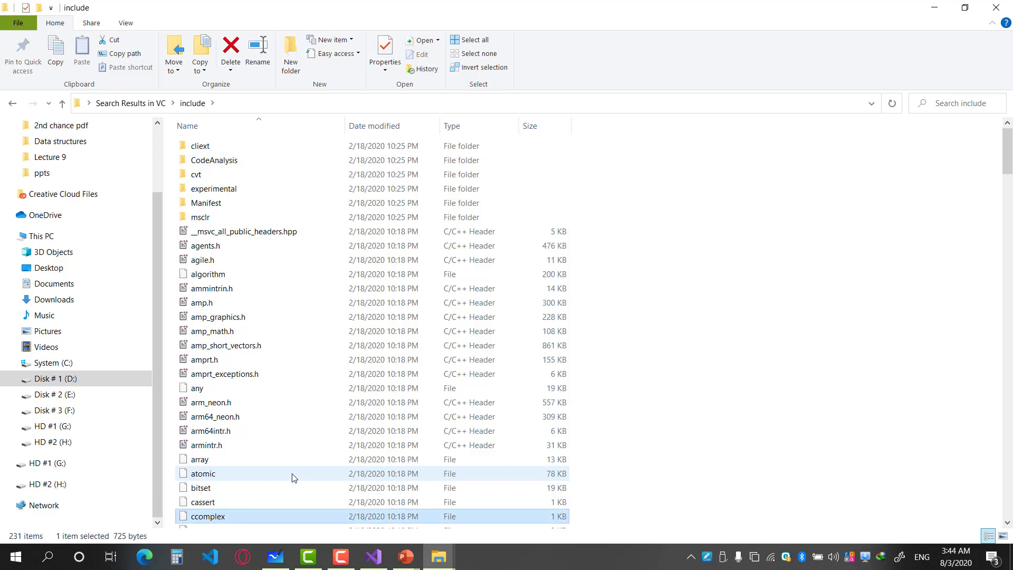
scroll(292, 476, down, 2)
scroll(292, 477, down, 1)
key(c)
key(c)
key(c)
key(c)
key(c)
key(c)
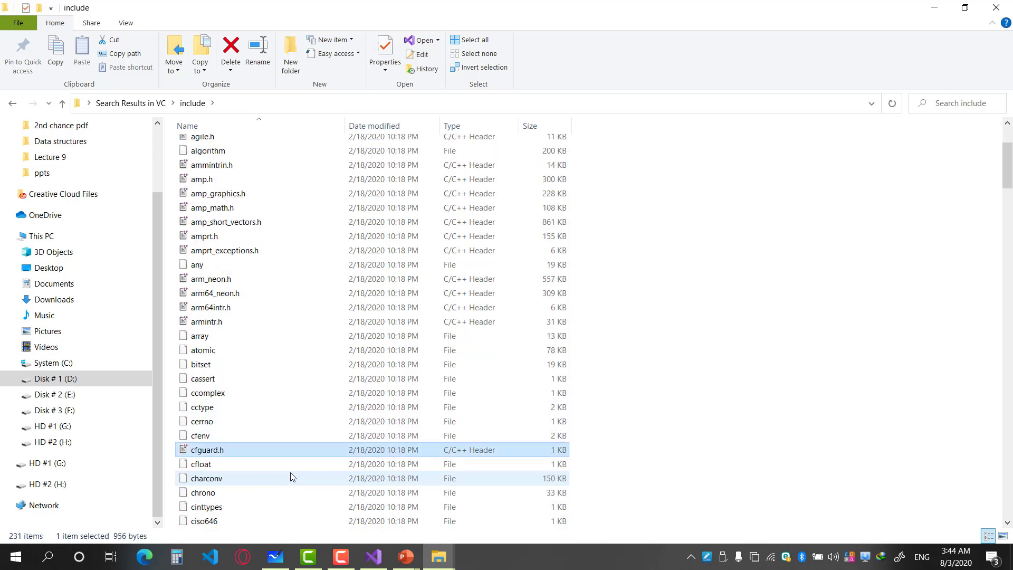
key(c)
key(c)
key(c)
key(c)
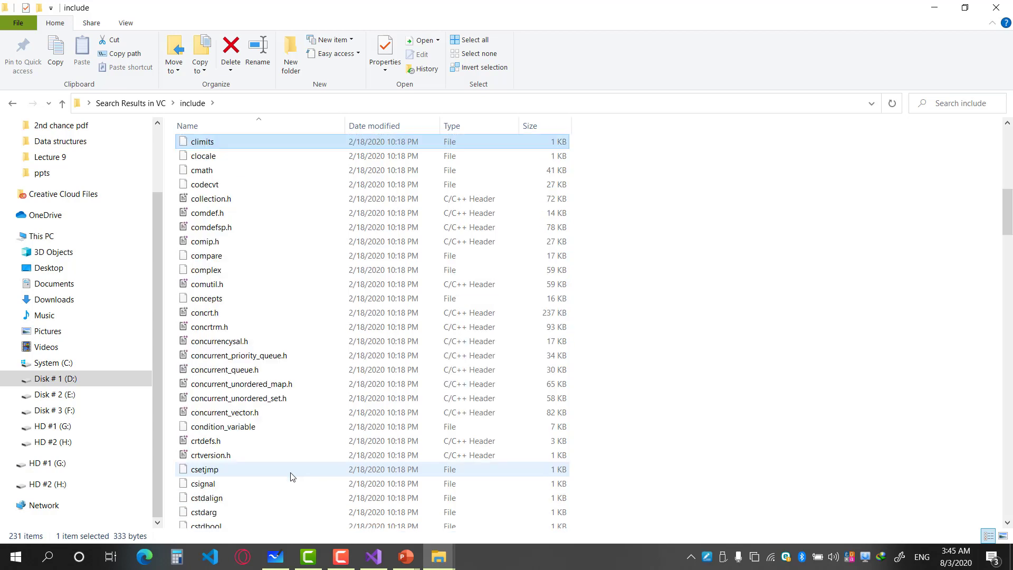
key(c)
key(c)
key(c)
key(c)
key(c)
key(c)
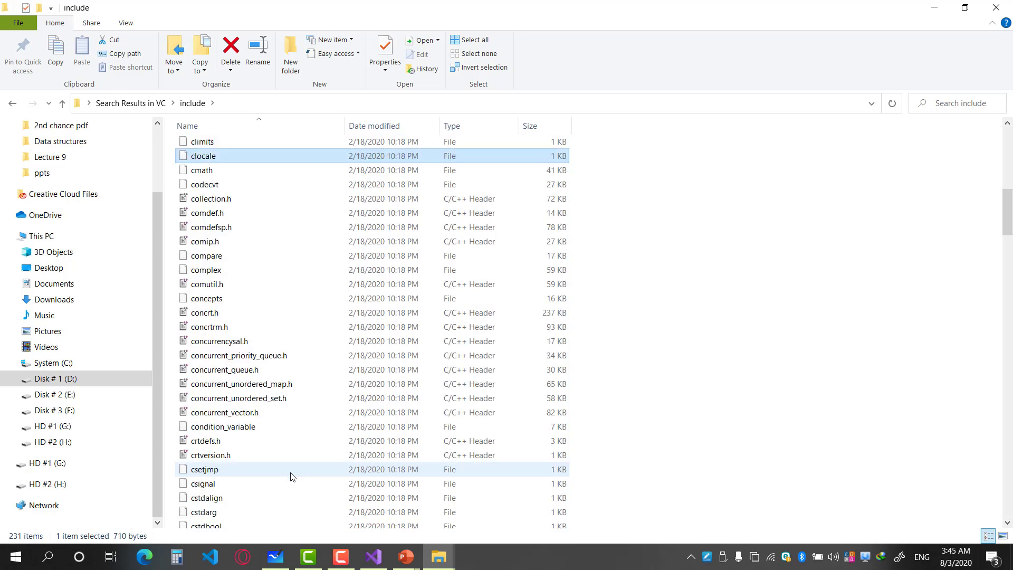
key(c)
key(c)
key(c)
key(c)
key(c)
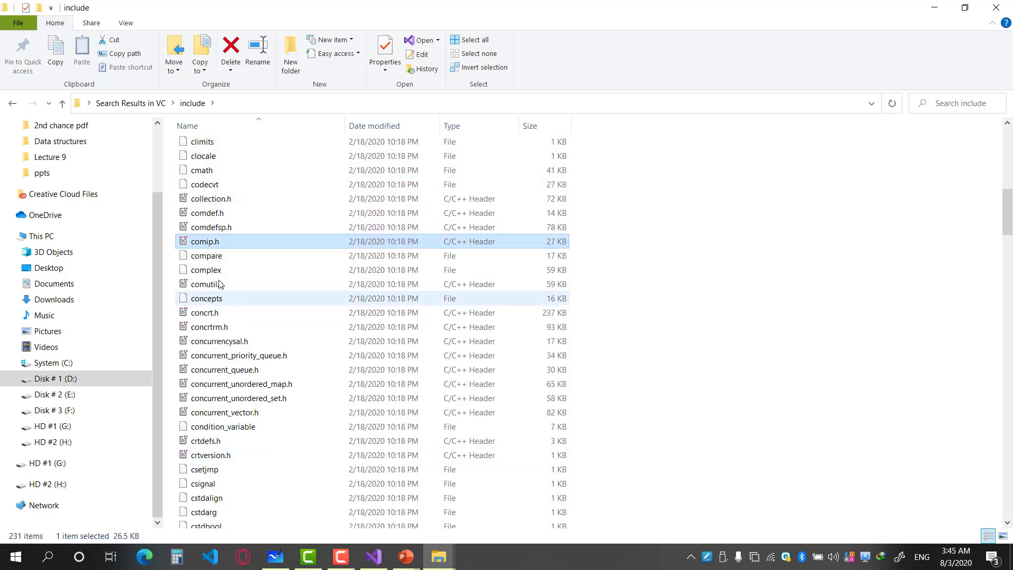
key(c)
key(c)
key(c)
key(c)
key(c)
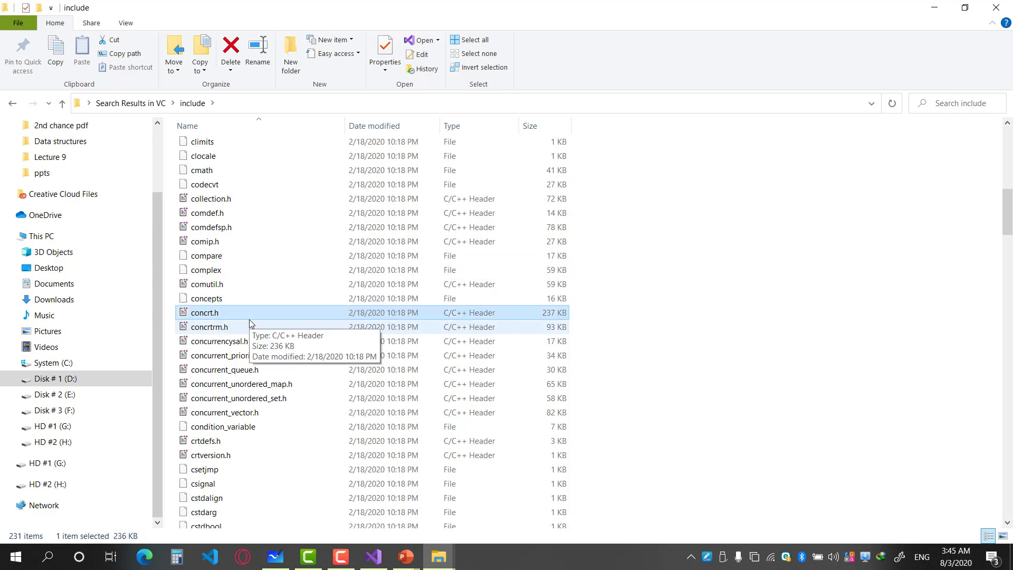
- Continue down the headers from concrt.h and select the cstring header
key(Down)
key(Down)
key(Down)
key(Down)
key(Down)
key(Down)
key(Down)
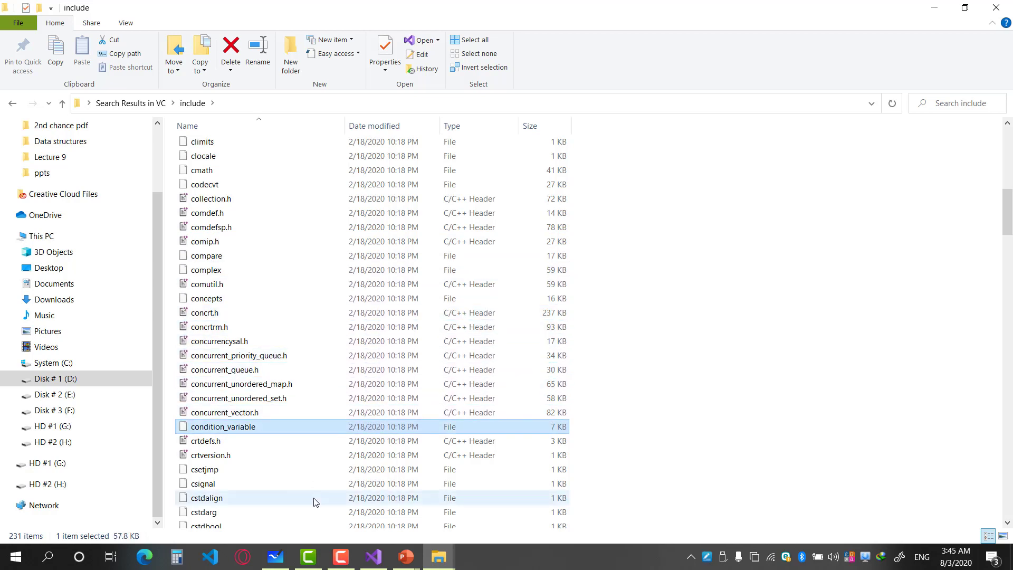
key(Down)
key(Down)
key(Down)
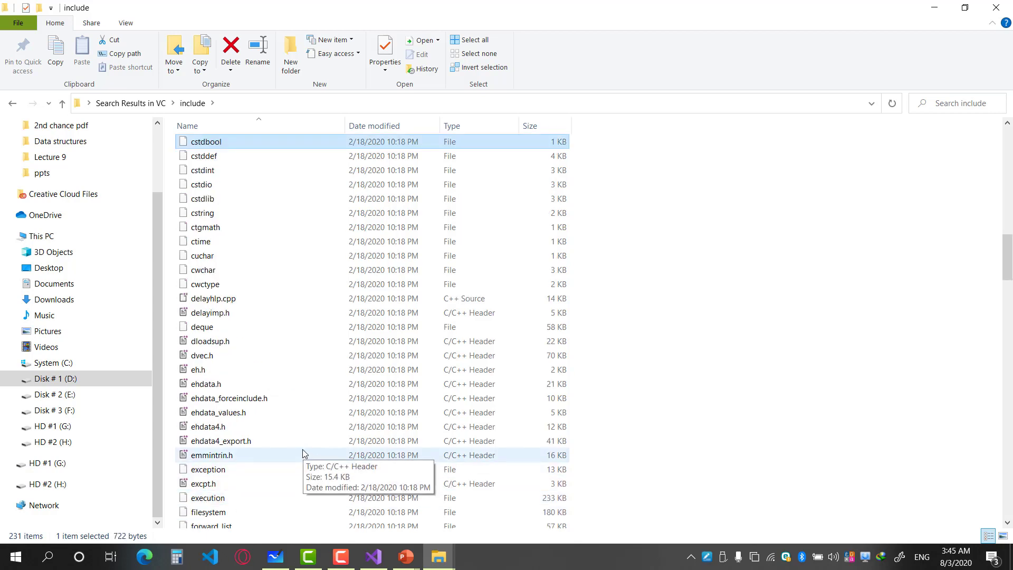
key(Down)
key(Down)
key(Down)
key(Down)
key(Down)
key(Down)
key(Down)
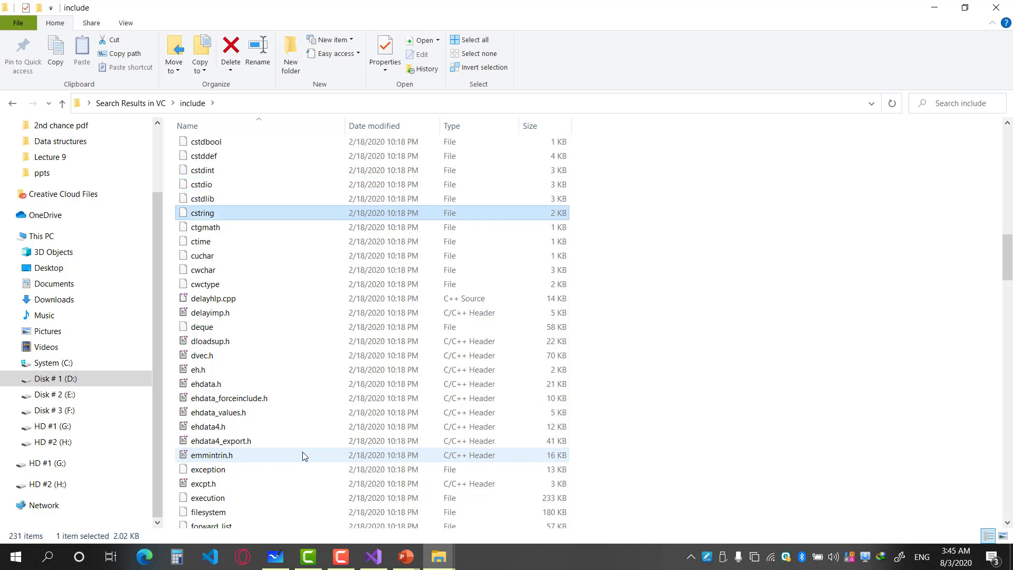
- Look through the entries beginning with "c" again, from the subfolders down to the compare header
key(c)
key(c)
key(c)
key(c)
key(c)
key(c)
key(c)
key(c)
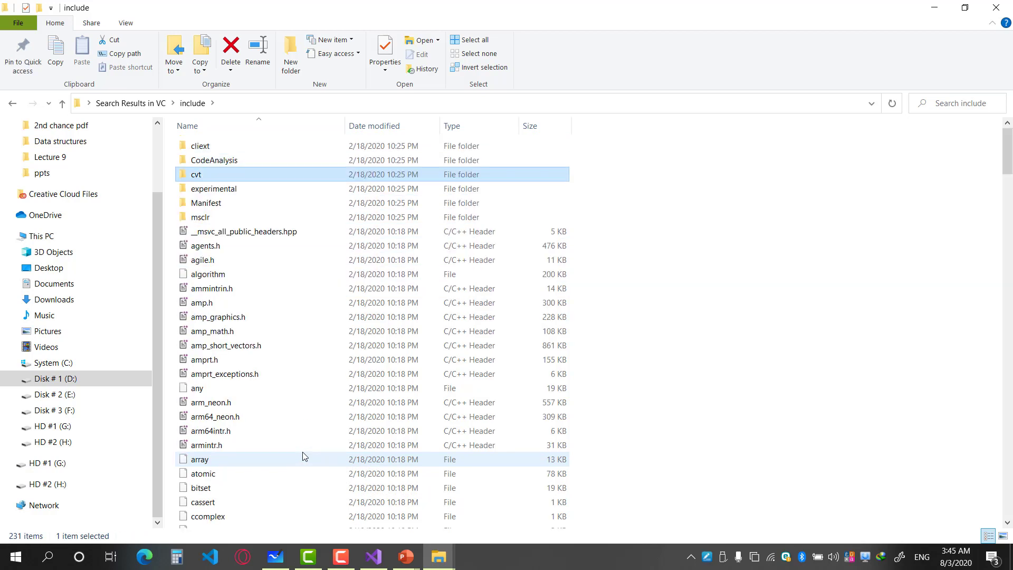
key(c)
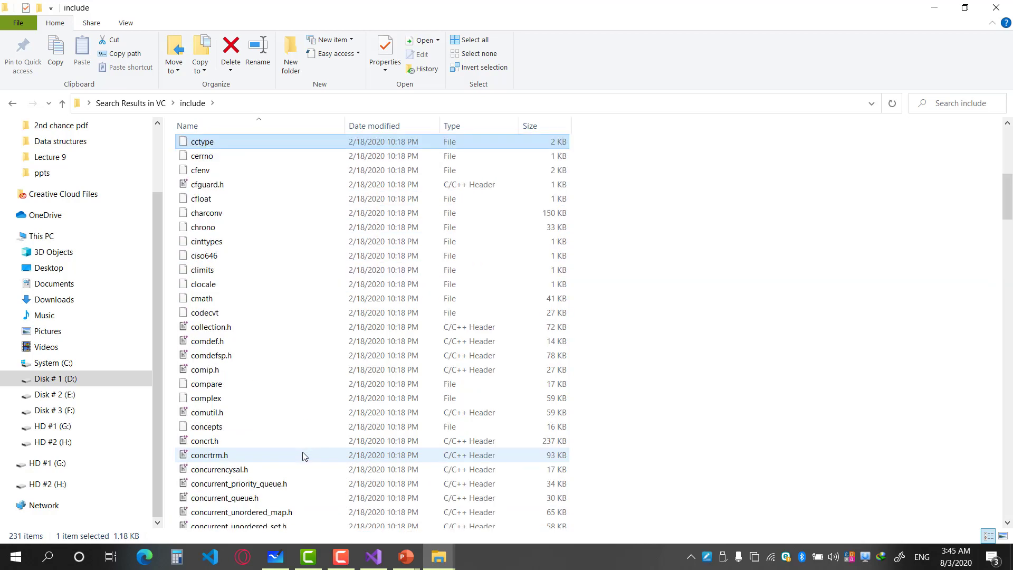
key(c)
key(c)
key(c)
key(c)
key(c)
key(c)
key(c)
key(c)
key(c)
key(c)
key(c)
key(c)
key(c)
key(c)
key(c)
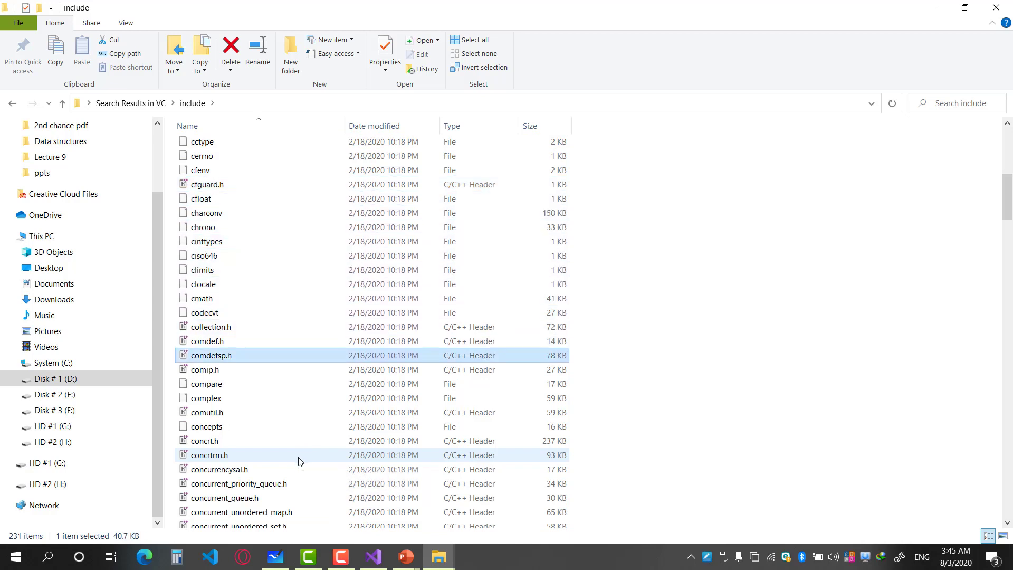
scroll(284, 464, down, 5)
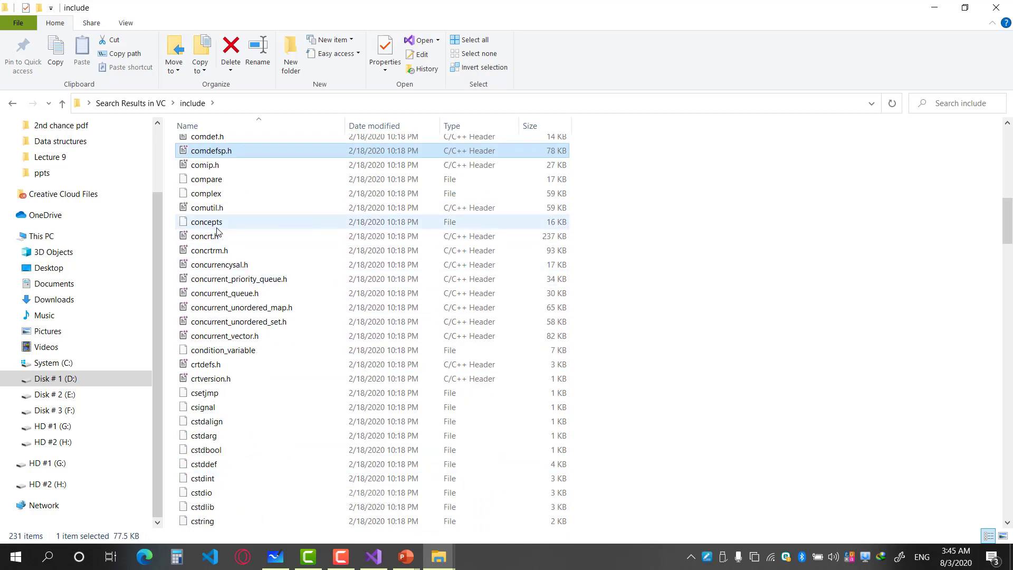
key(c)
key(c)
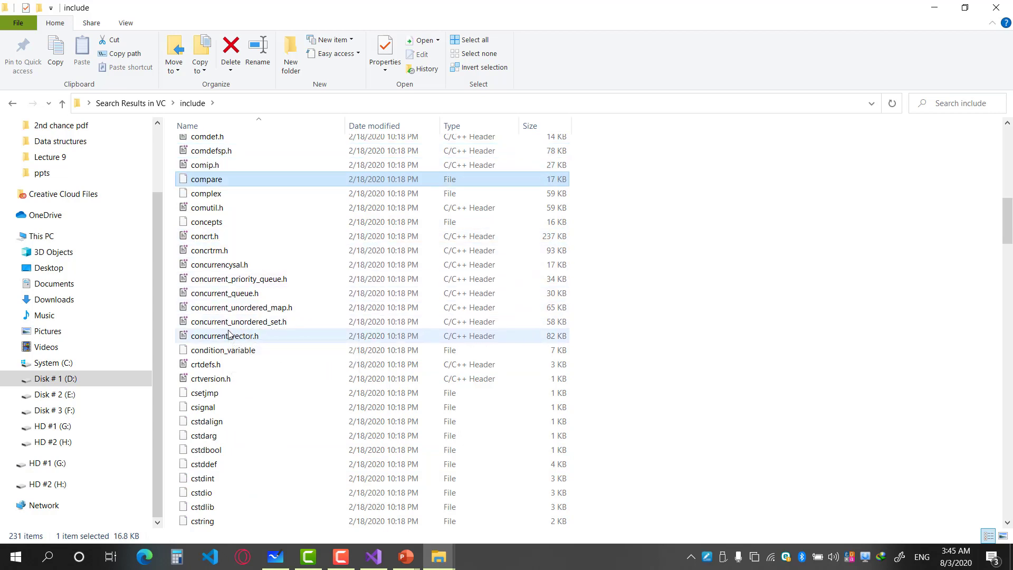
- Look through the entries beginning with "m", including the map header and the files around it, and return to the start of the folder
key(m)
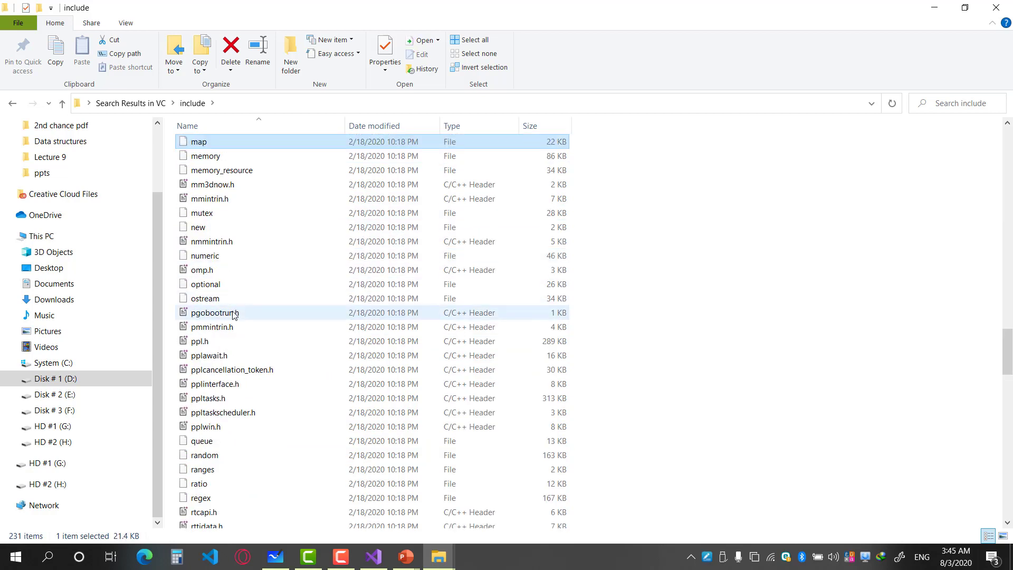
key(m)
key(m)
key(m)
key(m)
key(m)
key(Home)
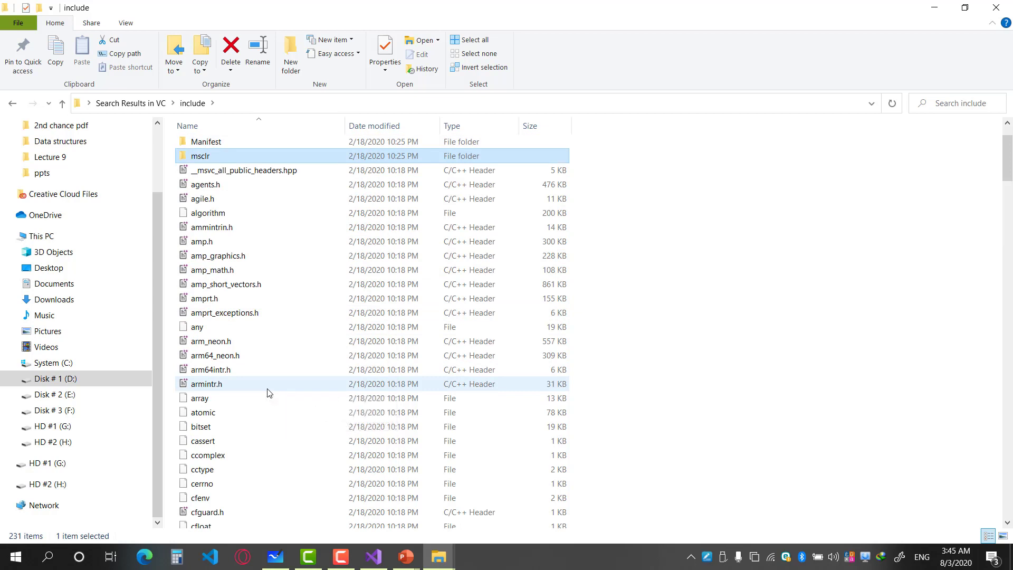
key(m)
key(m)
key(m)
key(m)
key(m)
key(m)
key(Home)
key(m)
key(m)
key(m)
key(m)
key(m)
key(m)
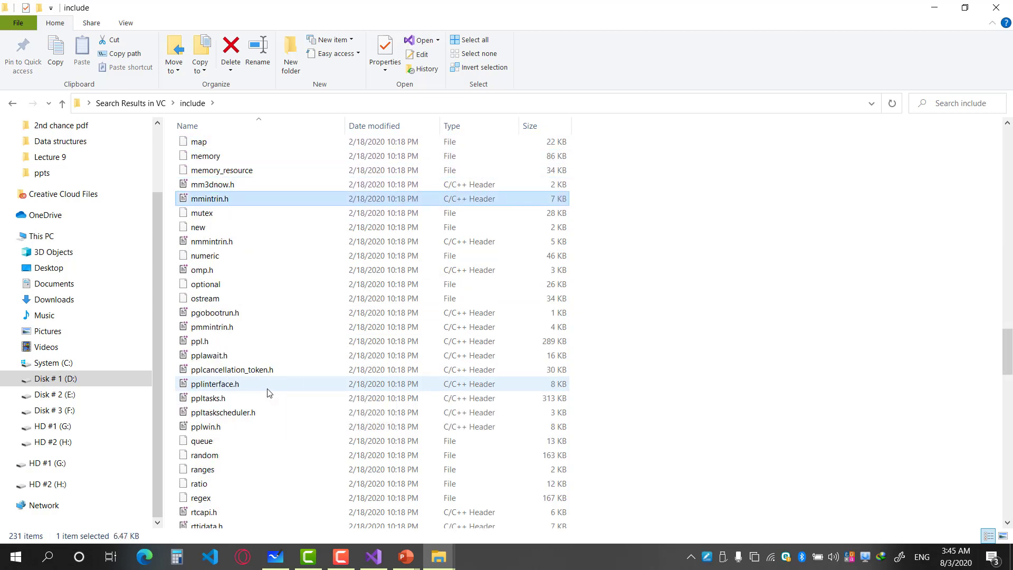
key(Home)
key(m)
scroll(267, 369, up, 10)
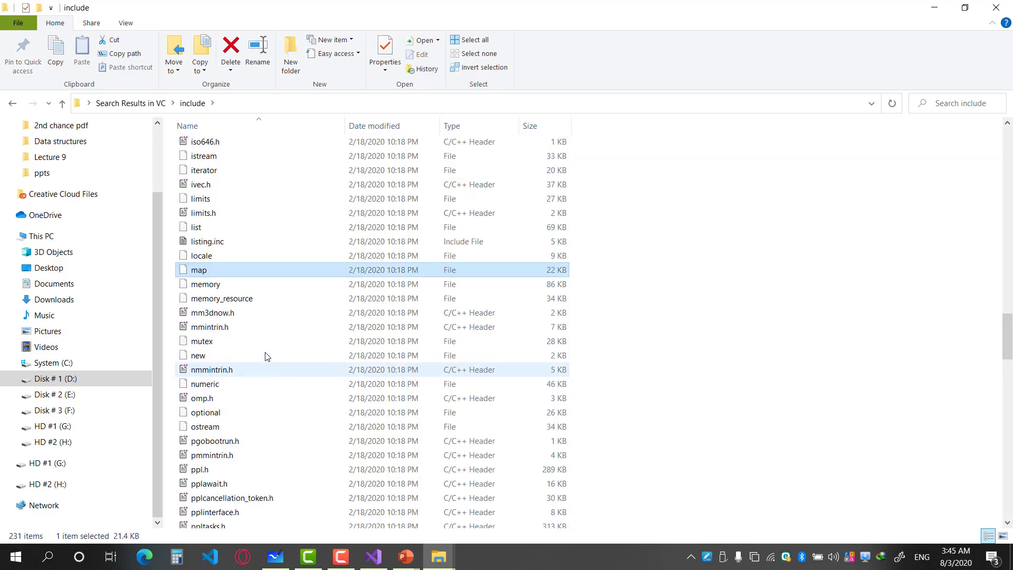
scroll(267, 346, up, 20)
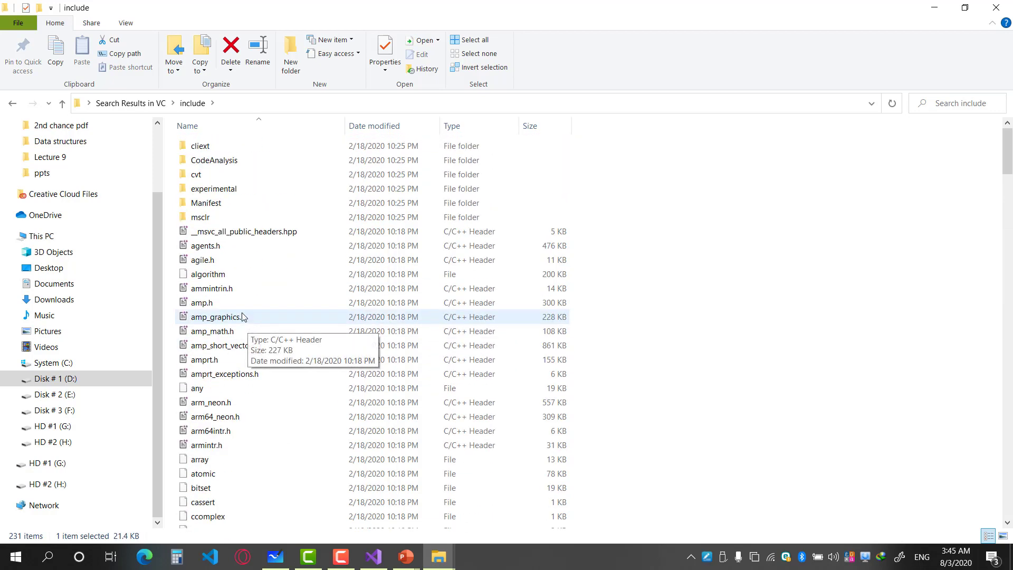
- Find the iostream header among the files starting with "i" and open it in Notepad++, declining the update download
click(243, 317)
key(i)
key(i)
key(i)
key(i)
key(i)
key(i)
key(i)
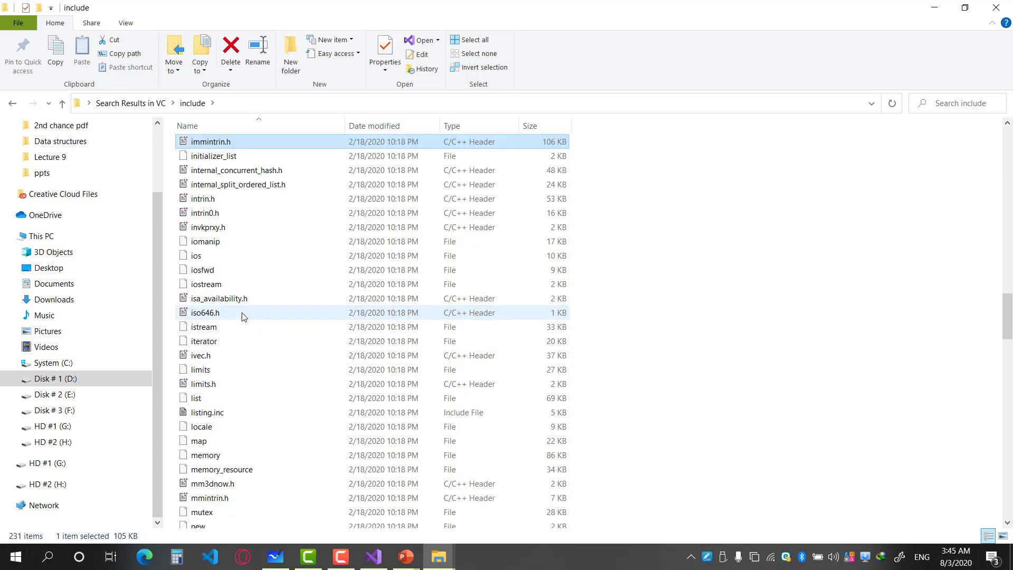
key(i)
key(i)
key(i)
key(i)
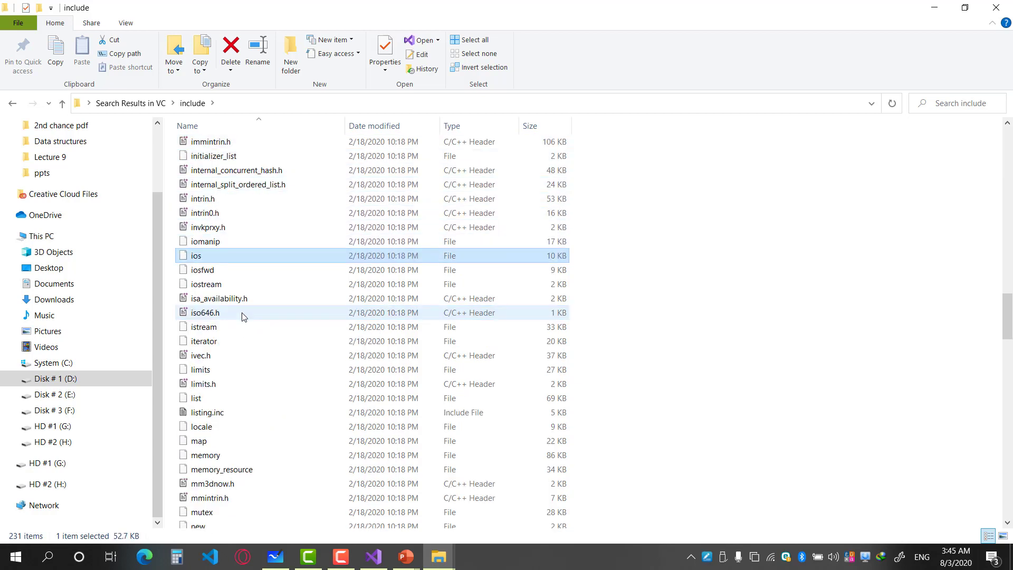
right_click(220, 285)
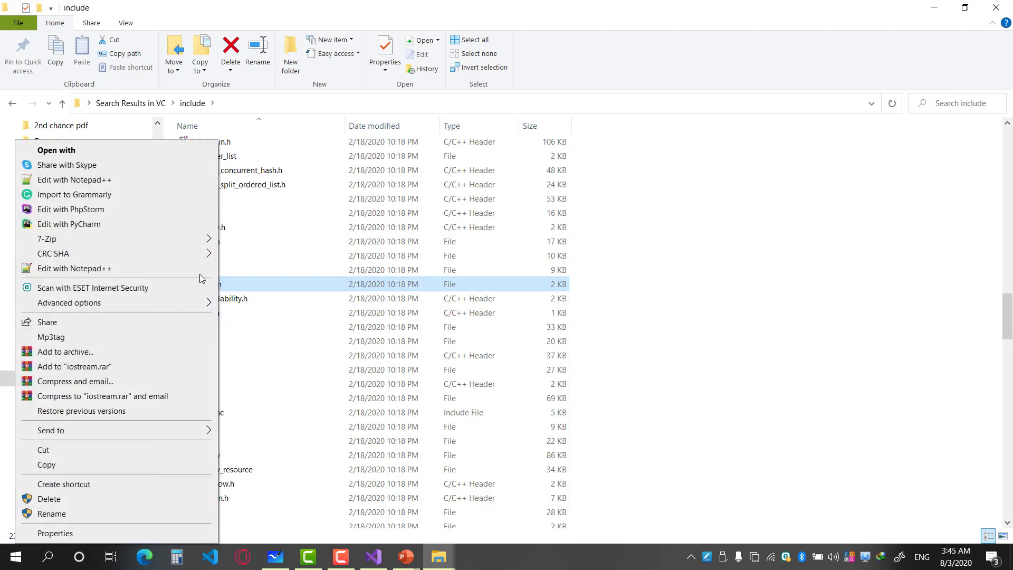
click(161, 268)
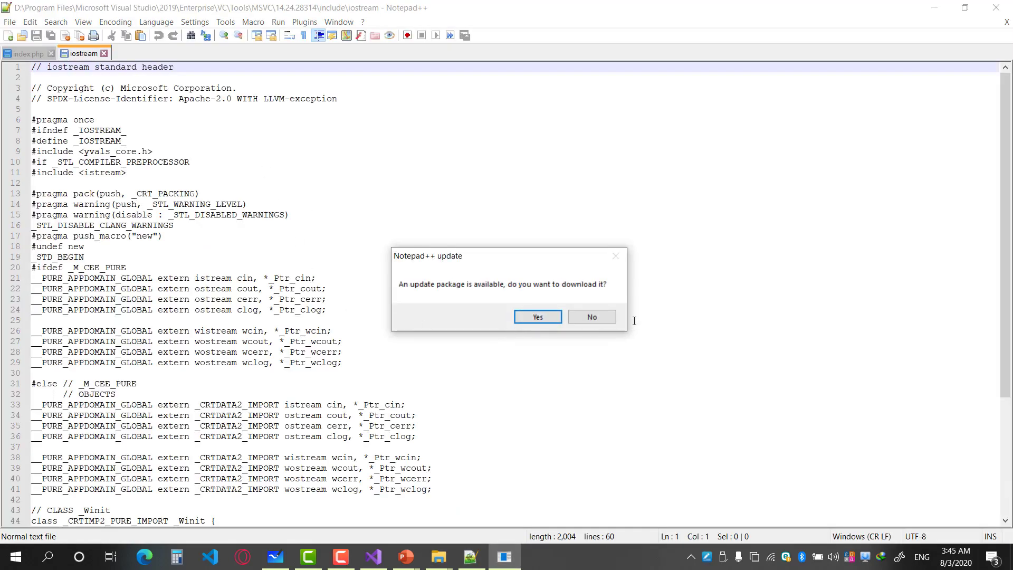
click(592, 317)
- Compare the cin and cout declarations in the iostream header with the #include <iostream> line on the PowerPoint slide
click(235, 278)
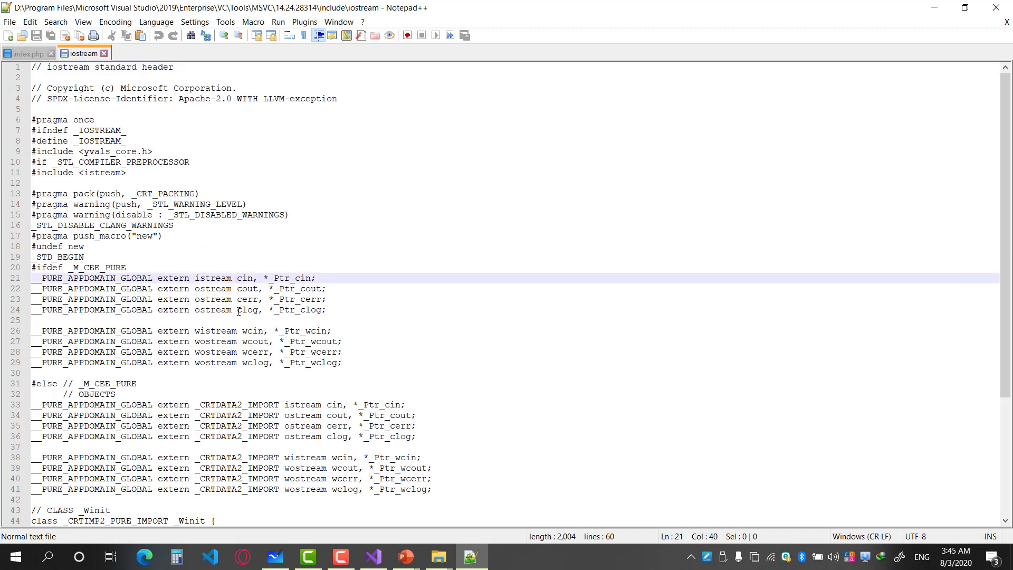
mouse_move(406, 557)
click(469, 514)
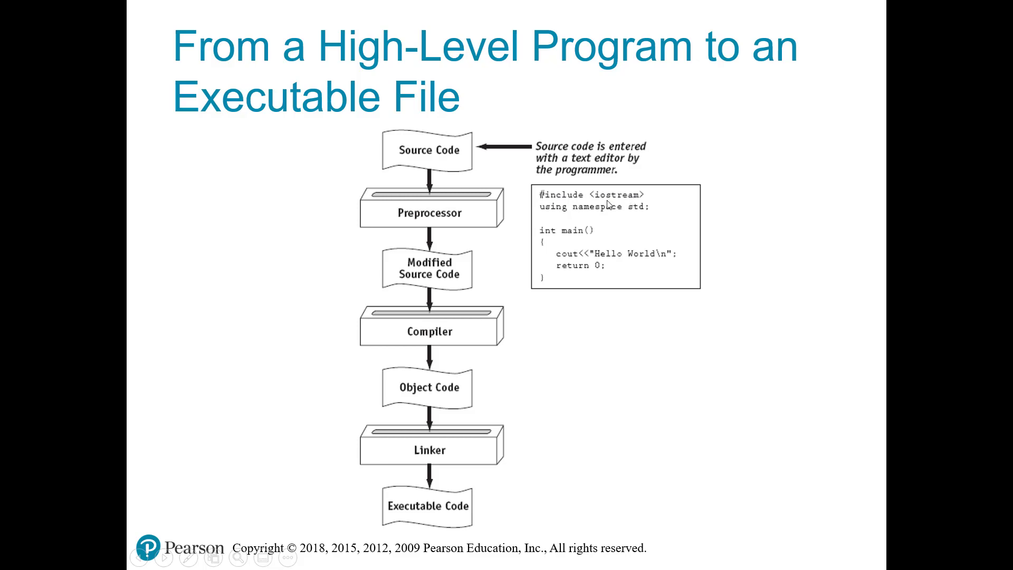
key(alt+Tab)
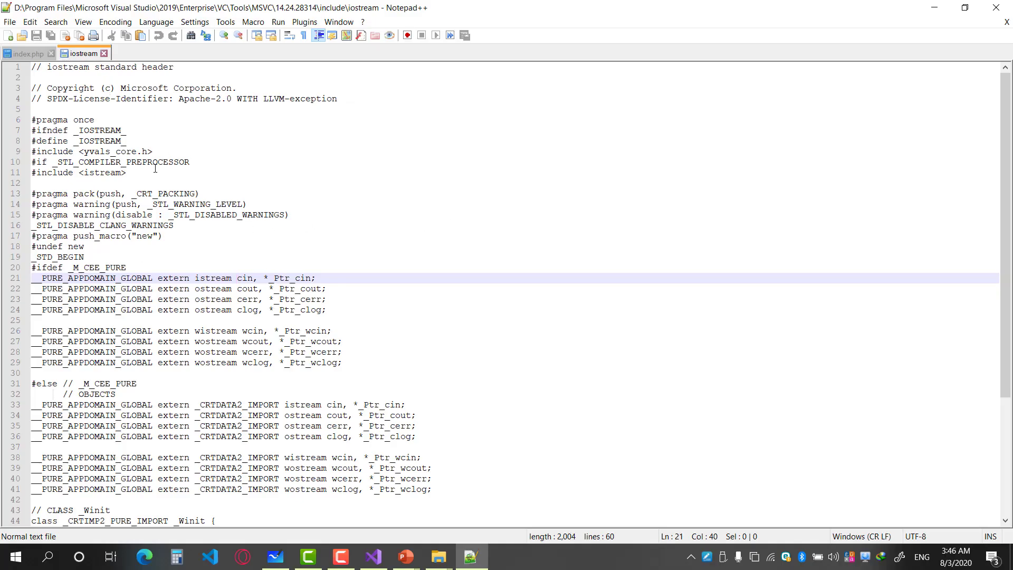
- Copy the entire iostream header and paste it over the #include <iostream> line of welcome.cpp in Visual Studio
click(155, 174)
key(ctrl+a)
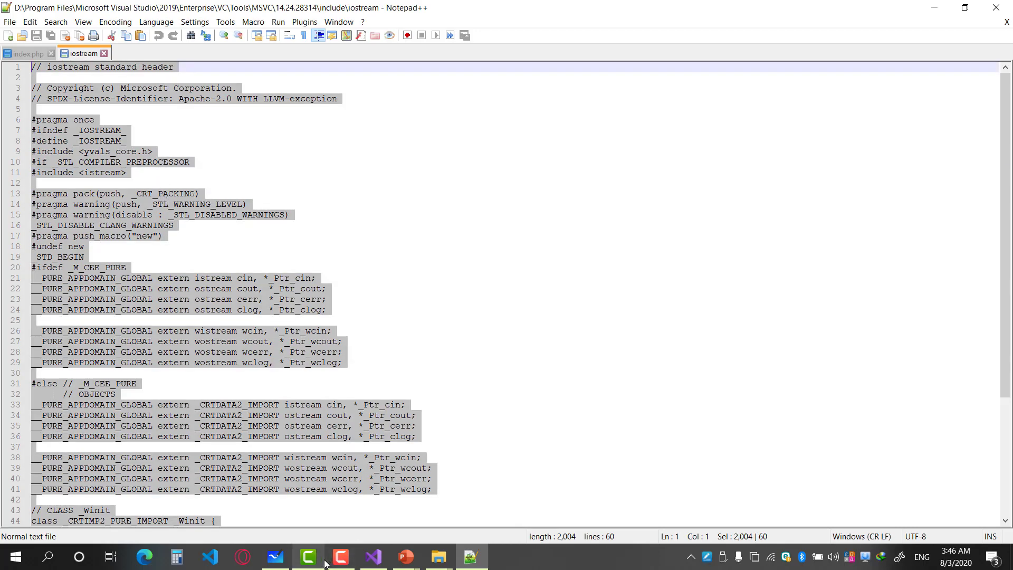
click(373, 556)
drag(249, 83, 102, 74)
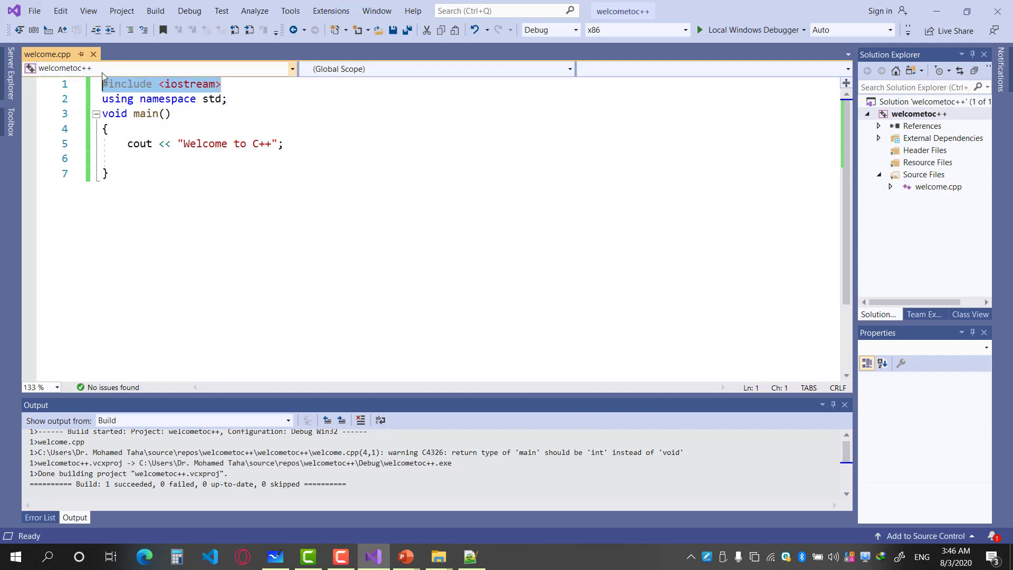
key(ctrl+v)
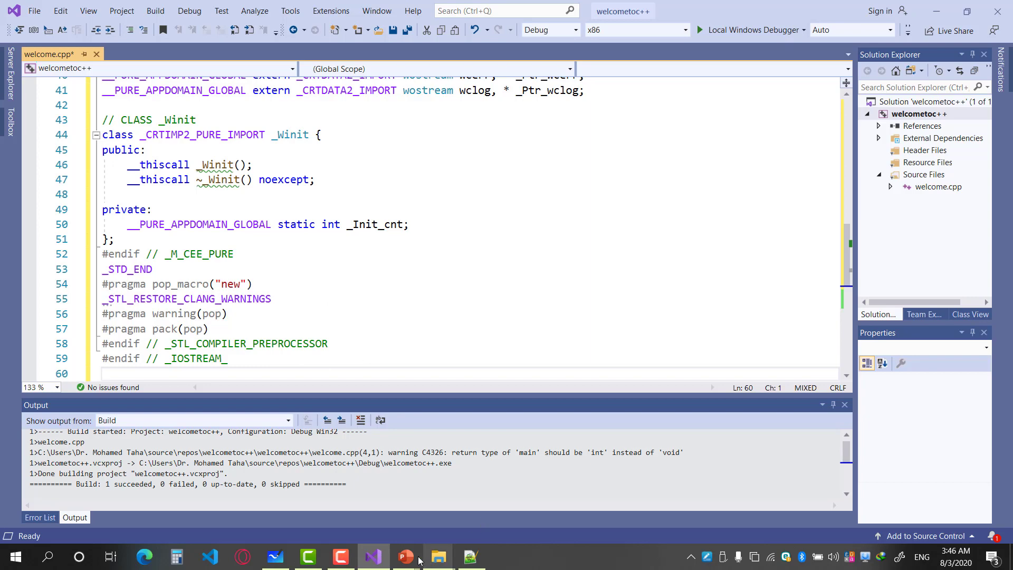
- Show the Modified Source Code stage on the PowerPoint slide and examine the pasted header code in welcome.cpp
mouse_move(407, 557)
click(458, 501)
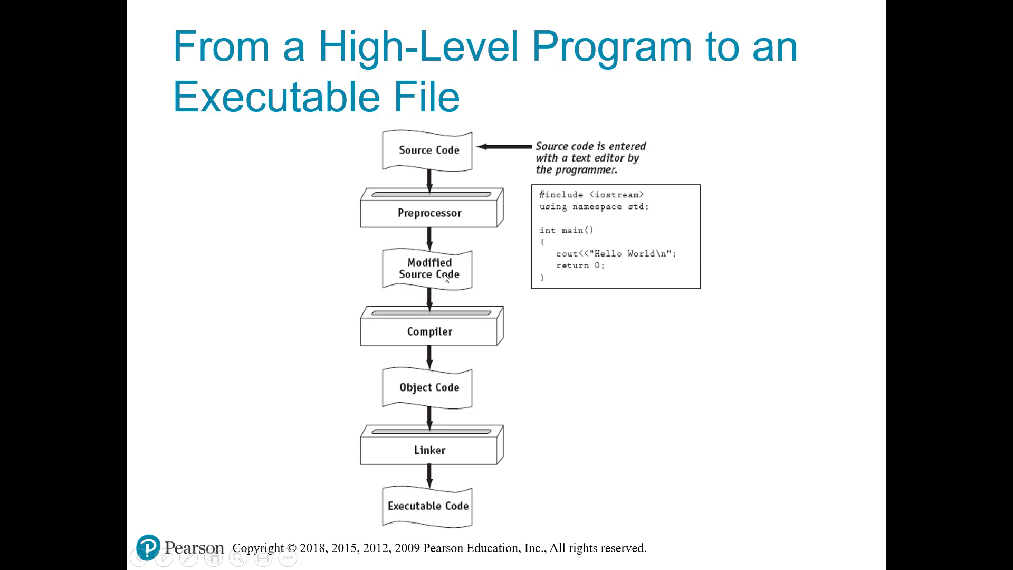
key(alt+Tab)
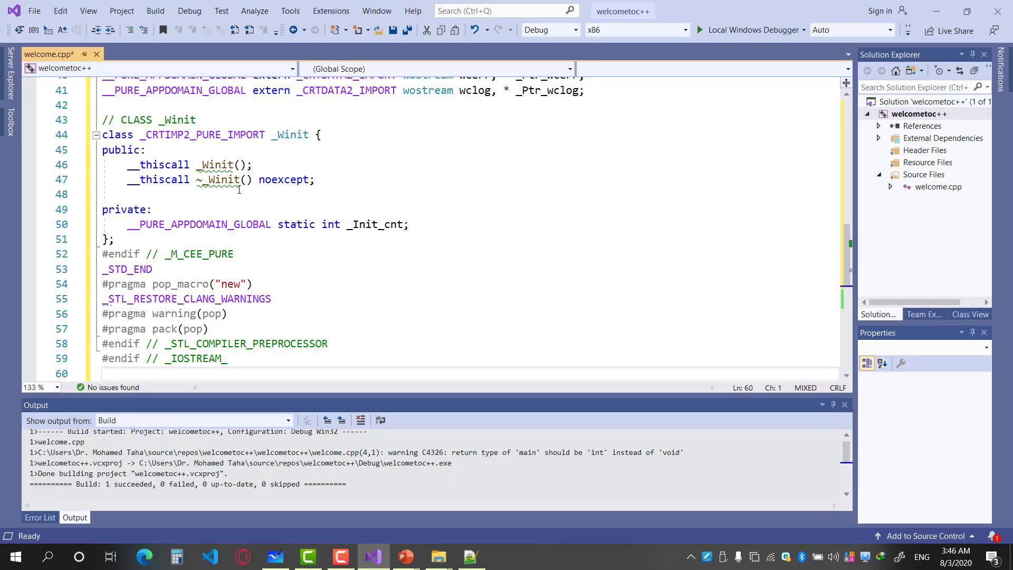
scroll(302, 233, up, 13)
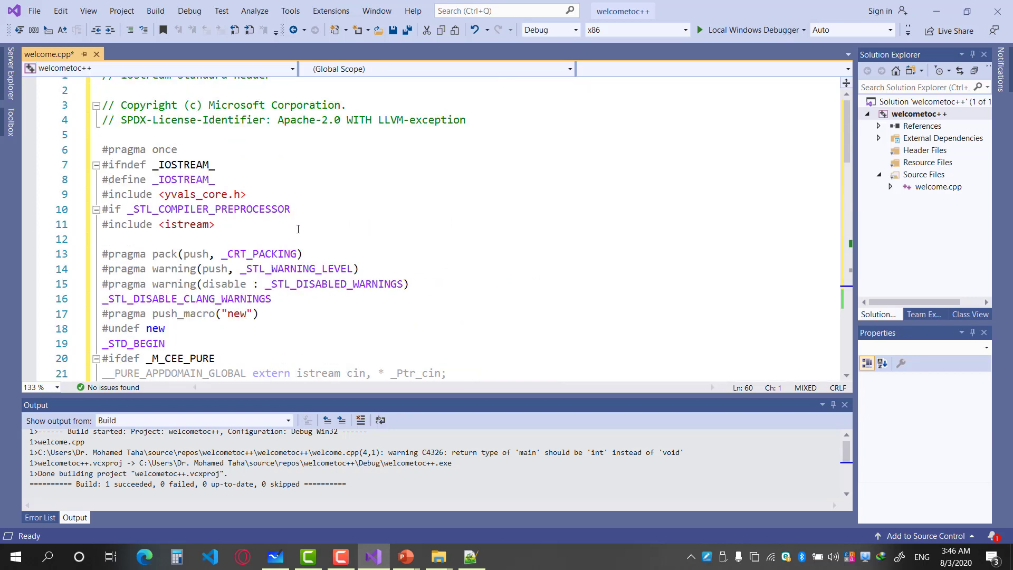
mouse_move(243, 213)
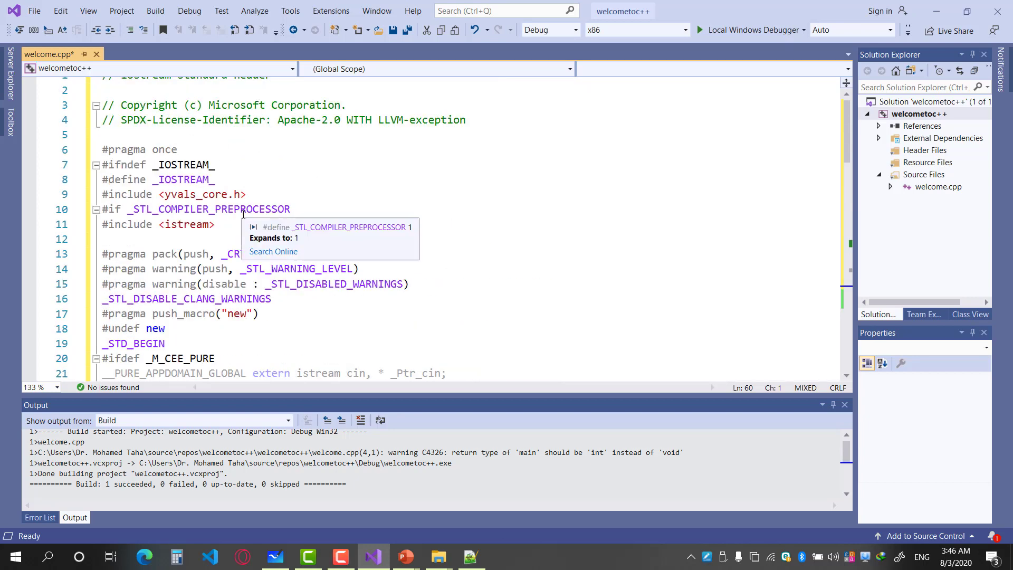
scroll(245, 216, down, 13)
- Undo the pasted header code in welcome.cpp and place the cursor after the closing brace of main
key(ctrl+z)
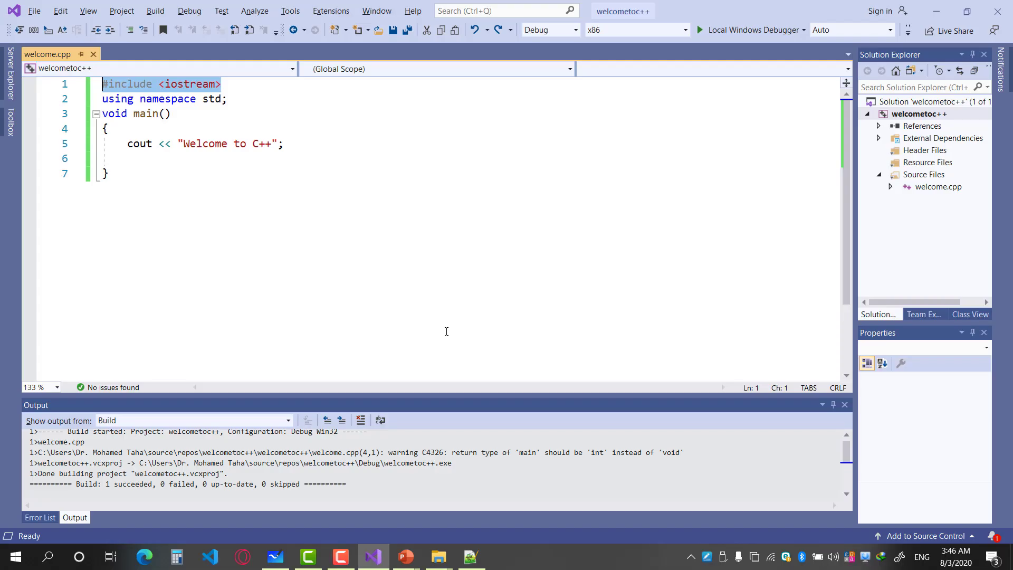
scroll(445, 333, down, 1)
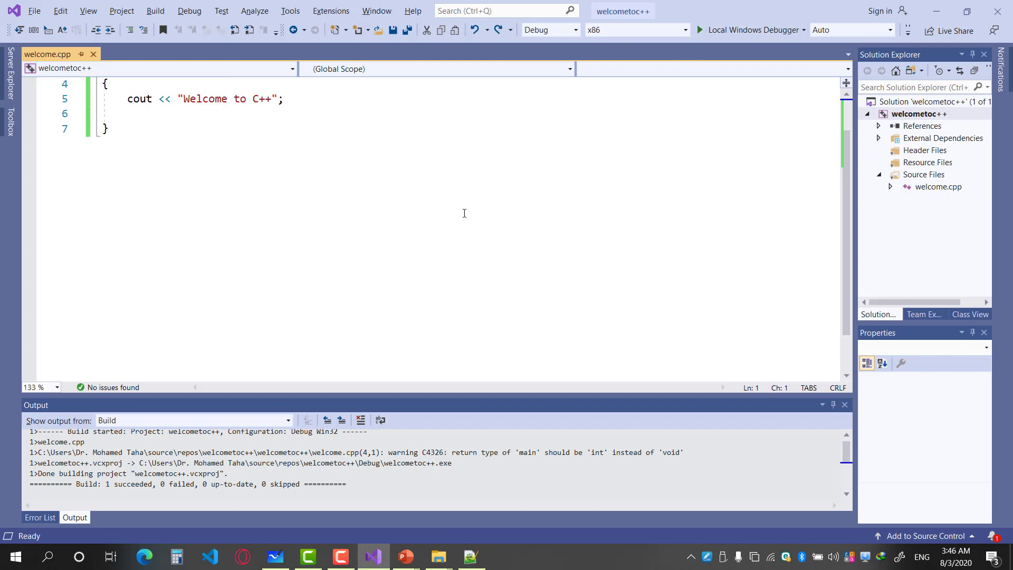
scroll(428, 225, up, 1)
click(391, 226)
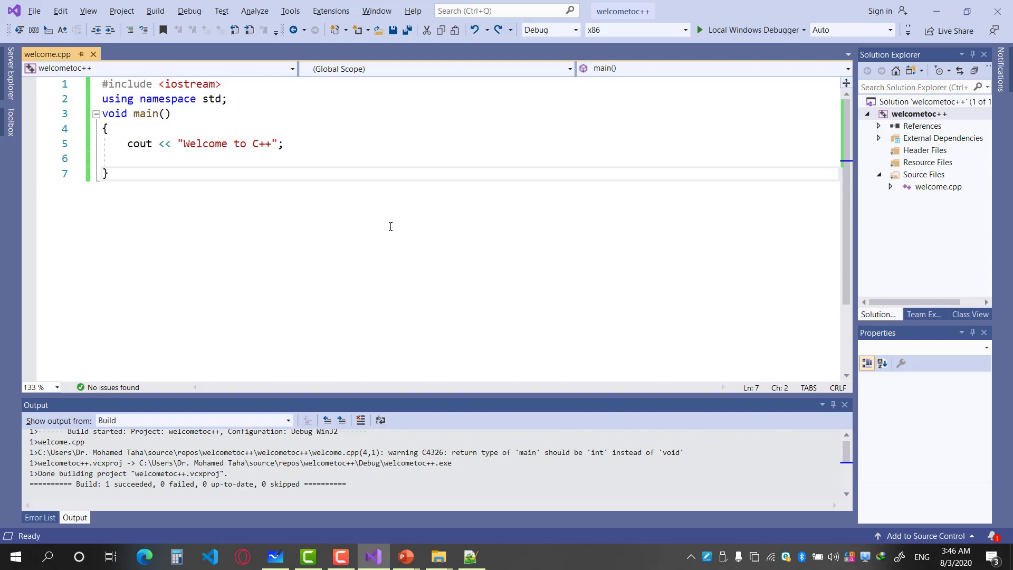
- View the Compiler stage on the slide, and in welcome.cpp delete the semicolon ending the cout statement
key(alt+Tab)
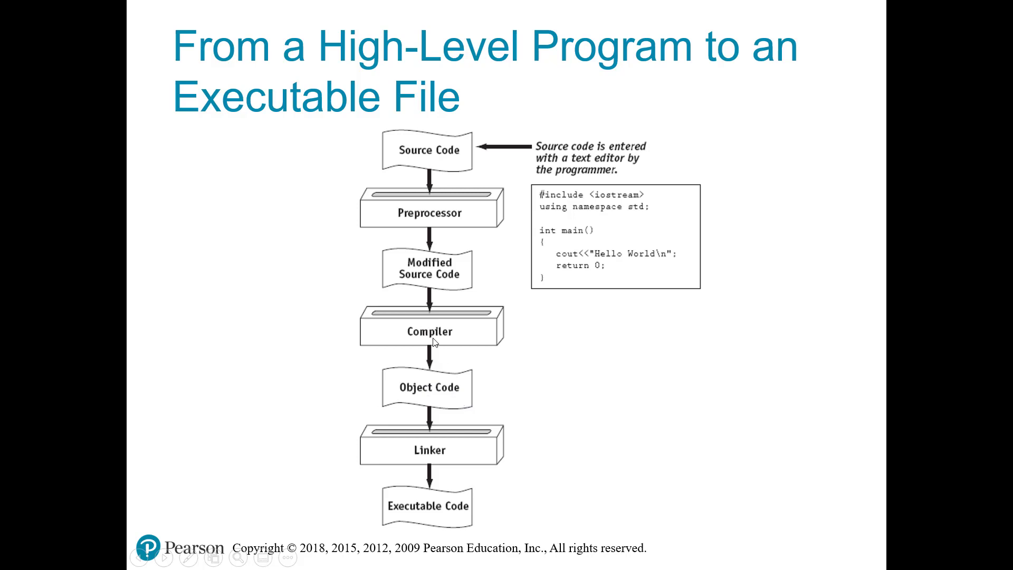
key(alt+Tab)
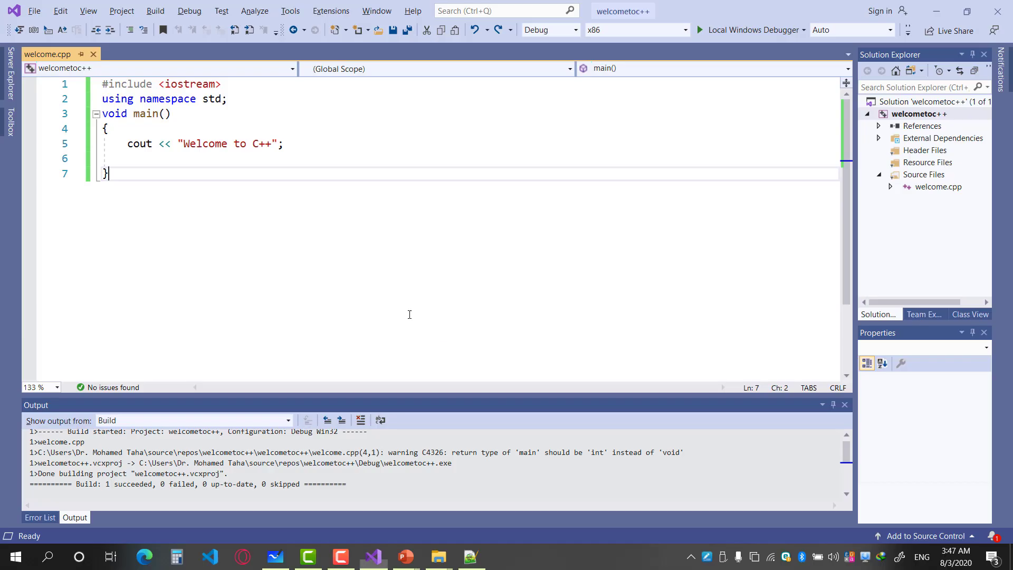
click(296, 151)
key(BackSpace)
click(325, 242)
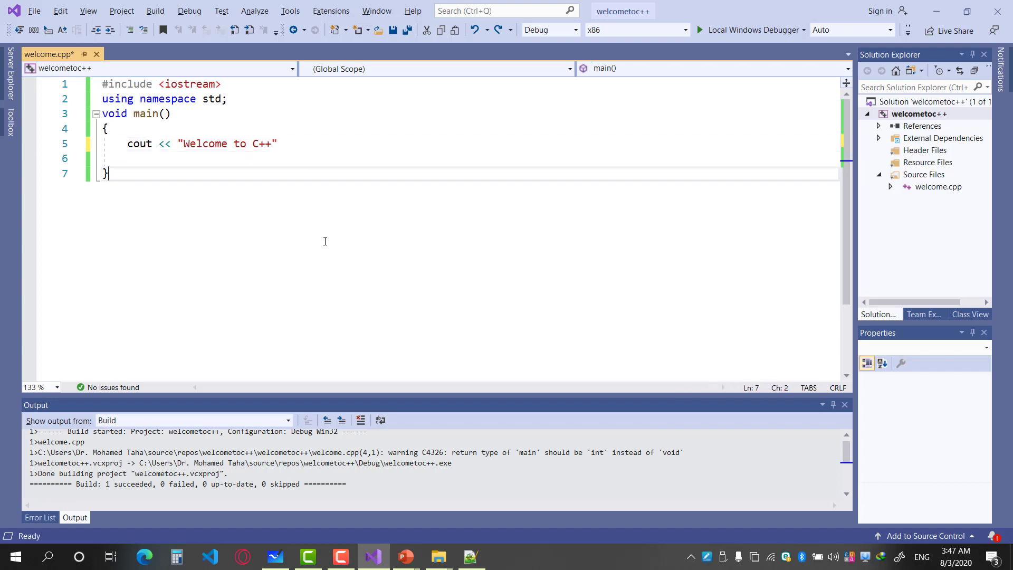
- Build and run the program, decline running the last successful build, and jump to the "expected a ';'" error
click(749, 30)
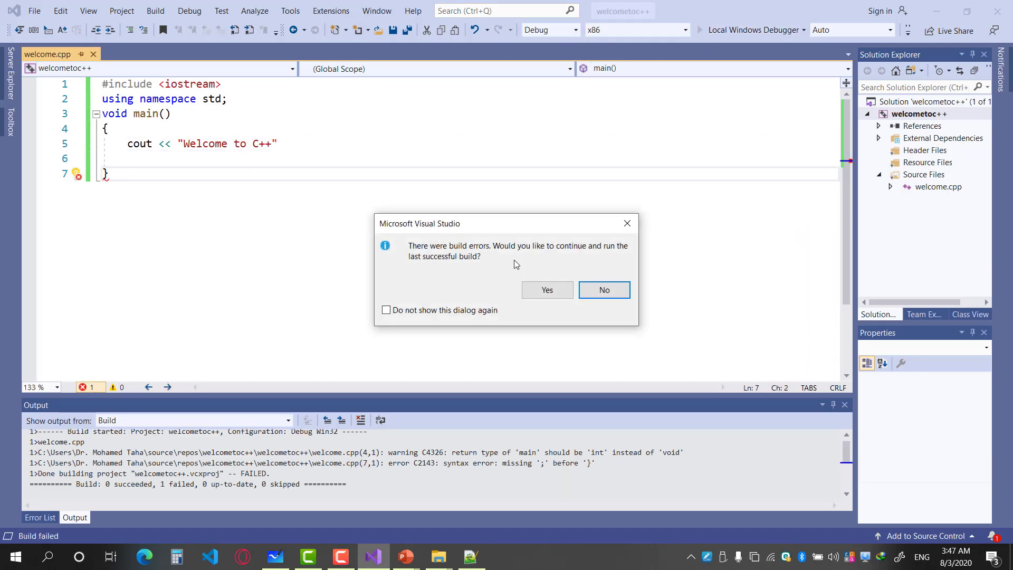
click(603, 290)
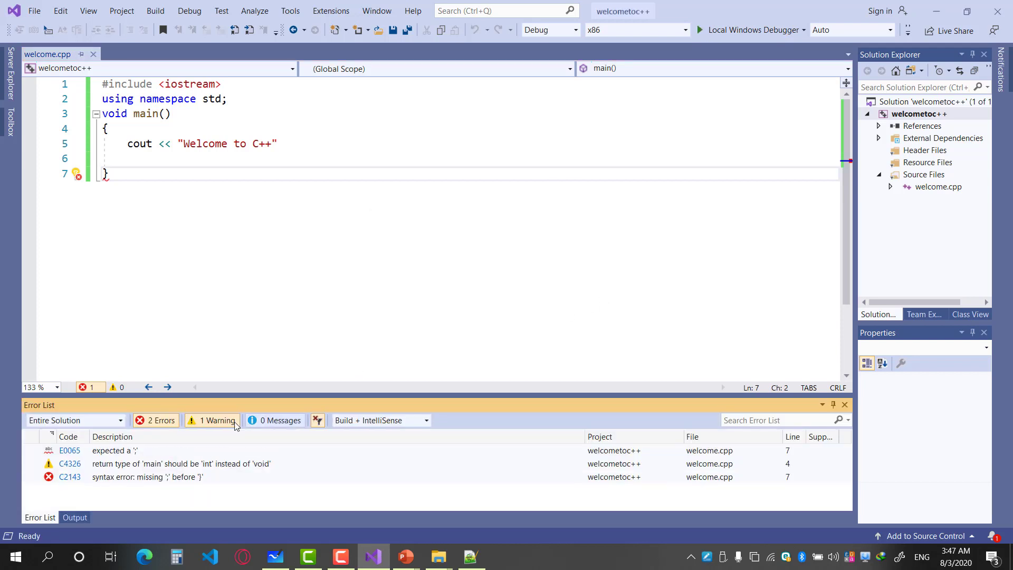
double_click(159, 452)
click(116, 456)
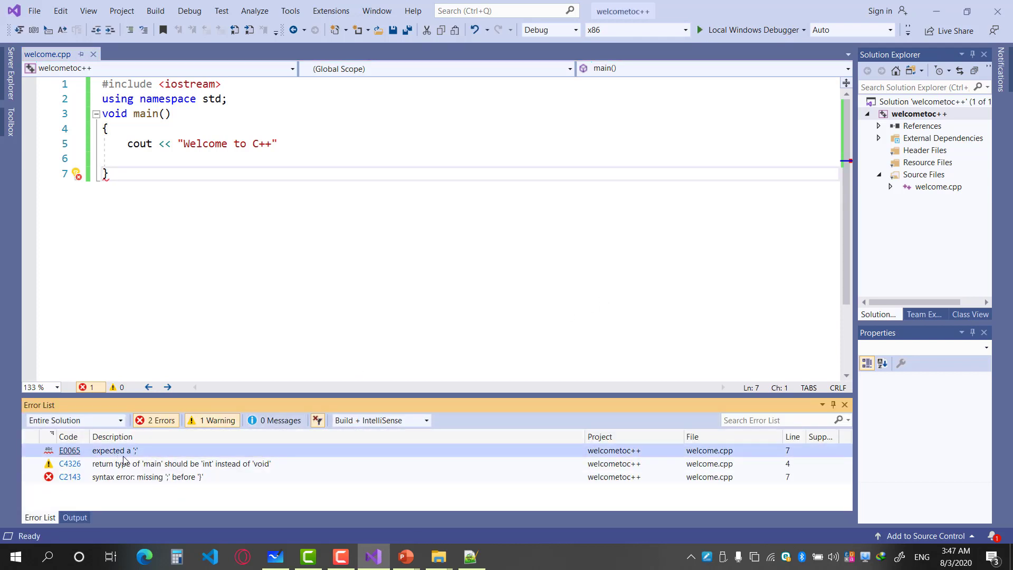
- Add the missing semicolon after "Welcome to C++" in the cout statement on line 5
click(290, 145)
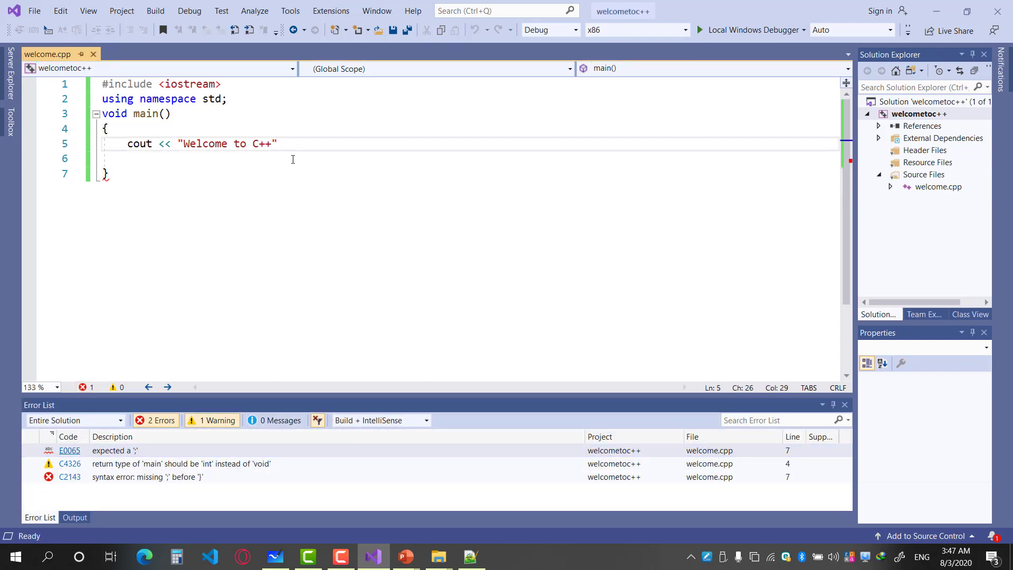
text(;)
click(293, 172)
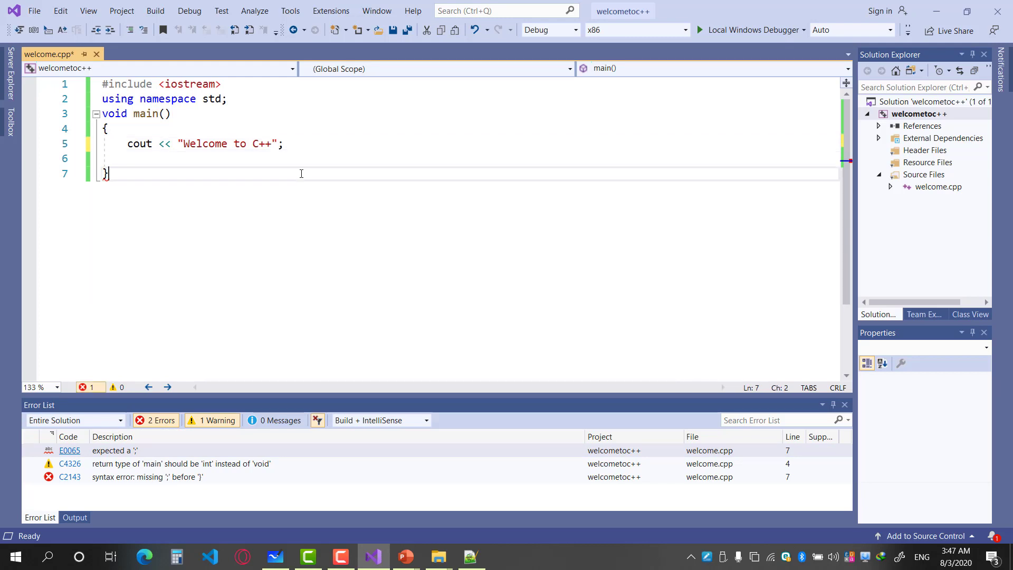
- Save welcome.cpp, build and run the corrected program, and close its debug console window
click(393, 30)
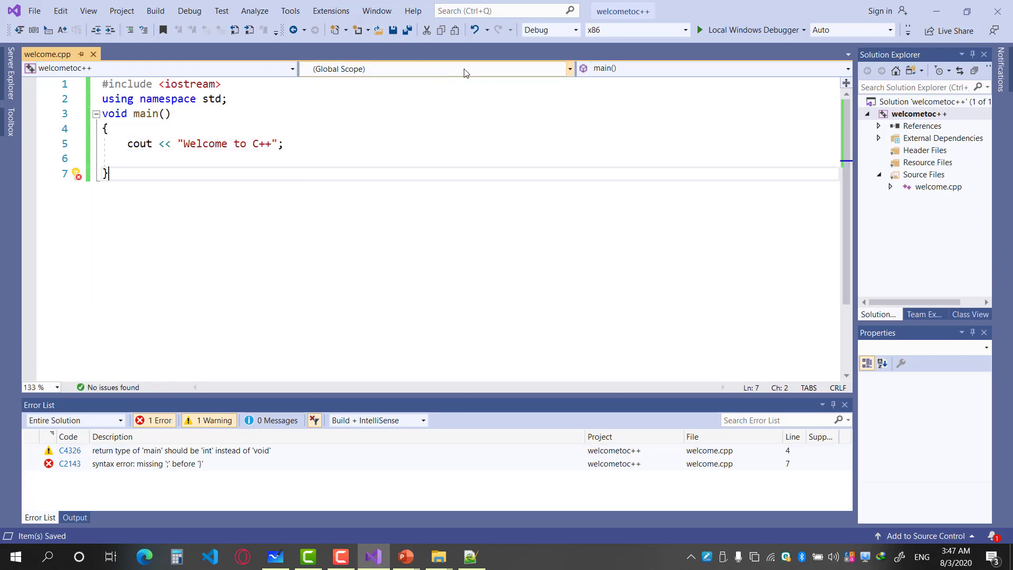
click(709, 30)
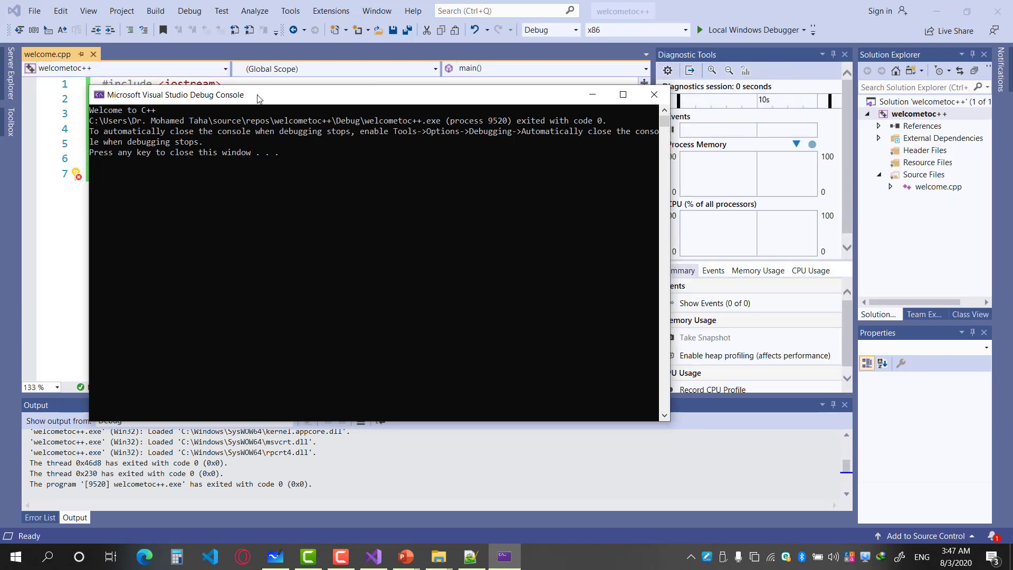
click(655, 95)
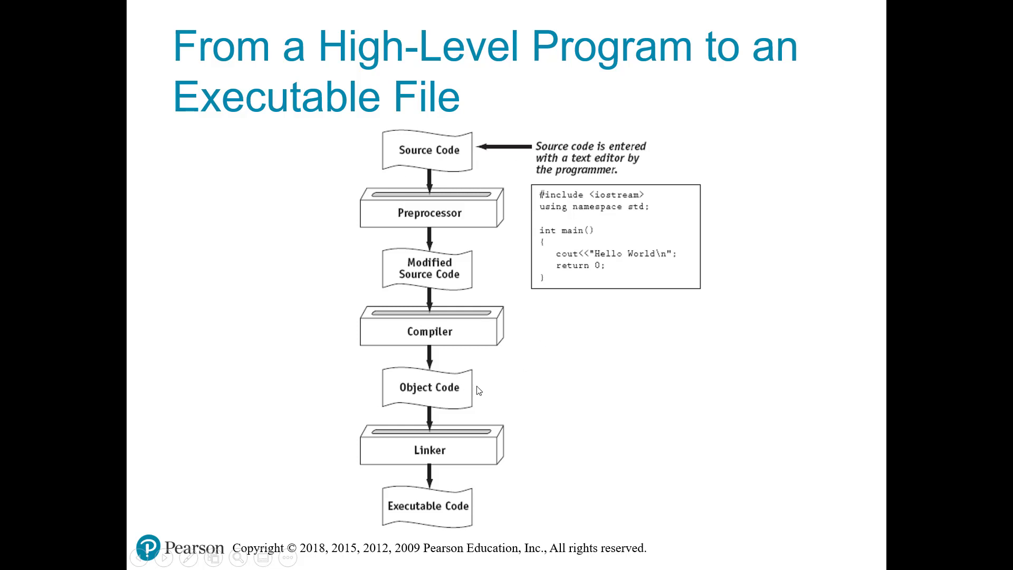
- Switch to File Explorer, open the Debug folder inside the inner welcometoc++ project folder, and select welcome.obj
key(alt+Tab)
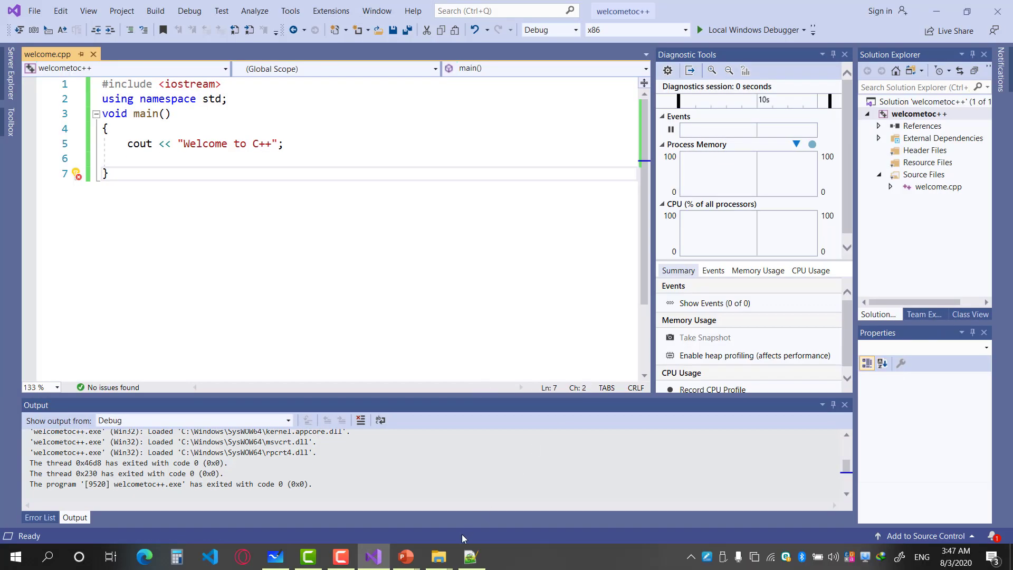
mouse_move(440, 555)
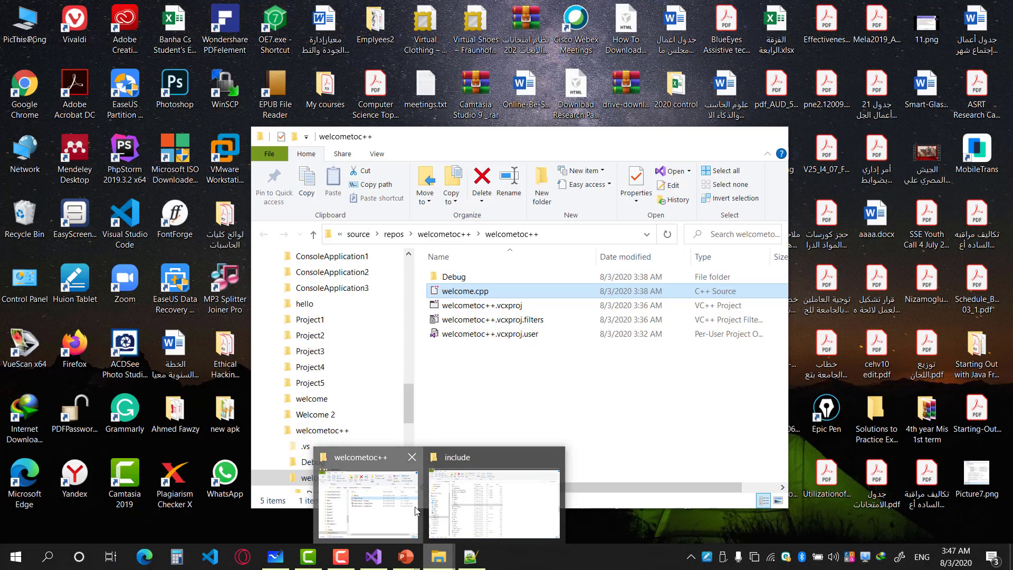
click(401, 504)
double_click(436, 98)
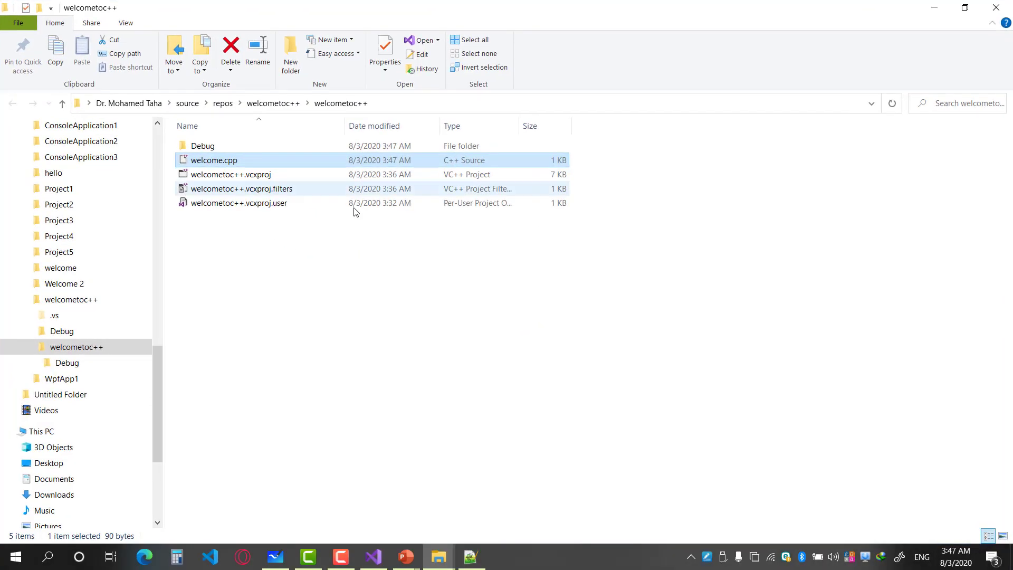
double_click(221, 147)
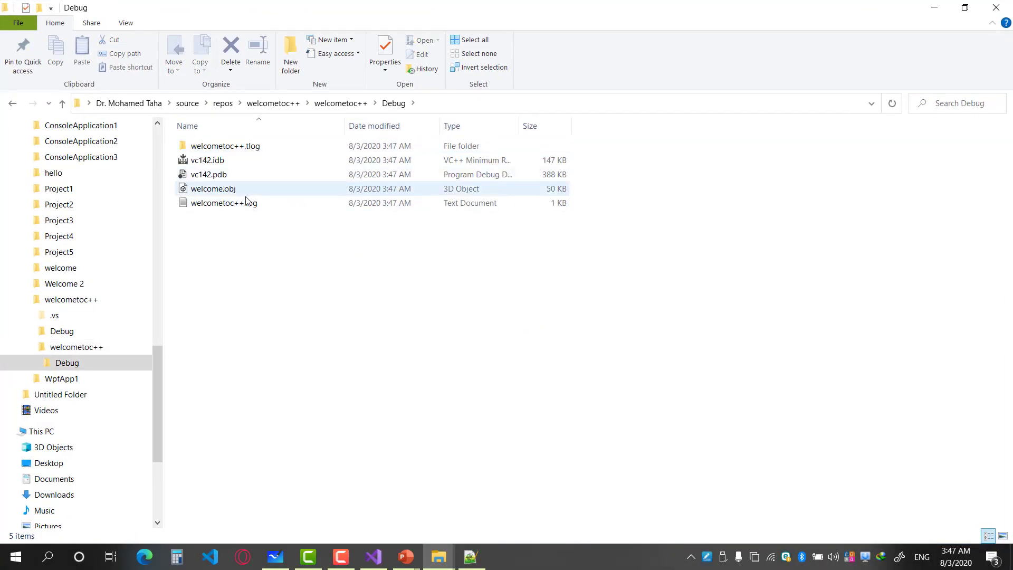
click(205, 191)
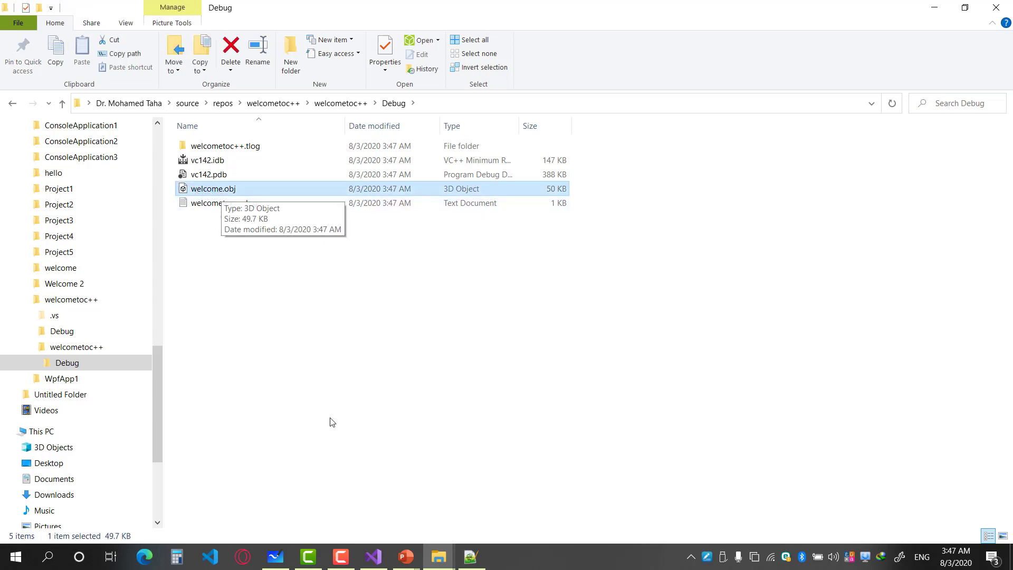
- Compare the Object Code and Executable Code stages on the PowerPoint slide with welcome.obj in File Explorer
click(406, 557)
click(442, 510)
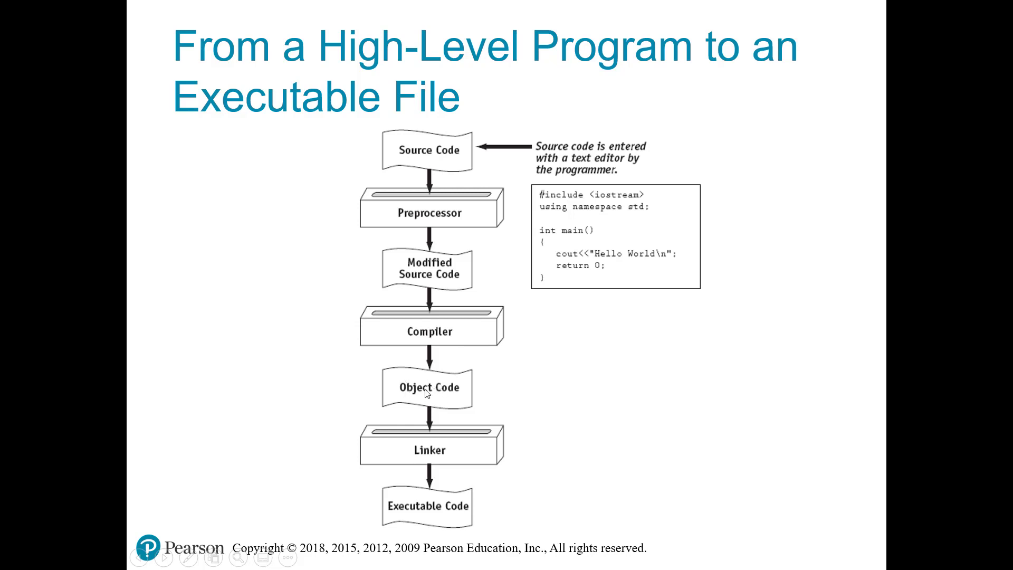
key(alt+Tab)
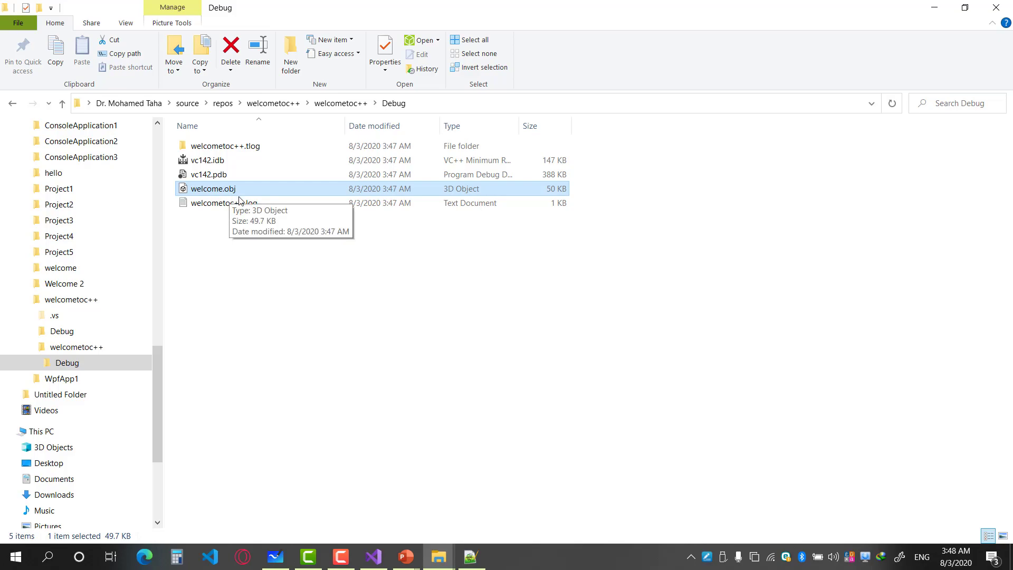
key(alt+Tab)
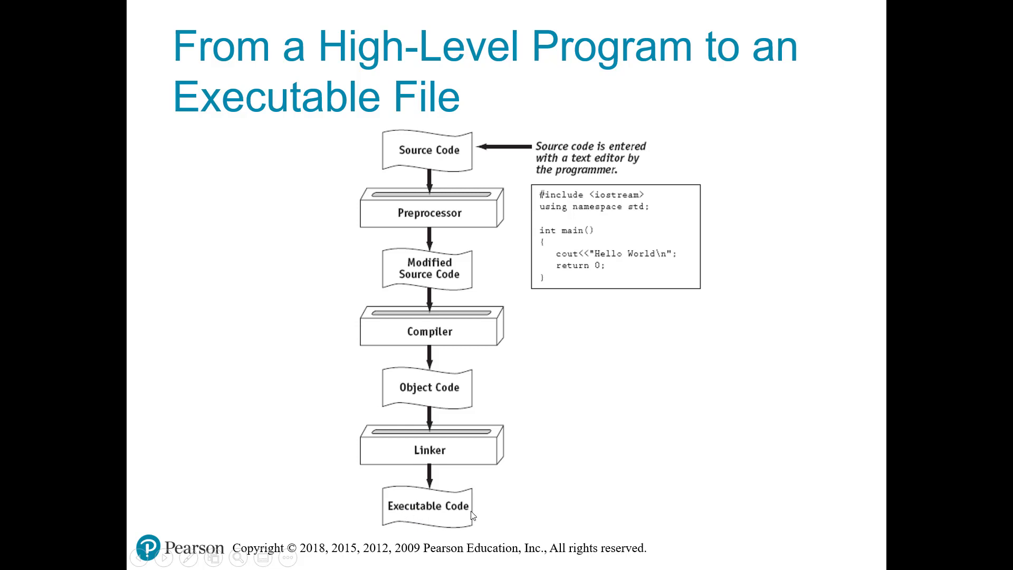
- In File Explorer, check the welcometoc++.tlog folder and go up to the outer welcometoc++ folder to open its Debug folder
key(alt+Tab)
click(195, 147)
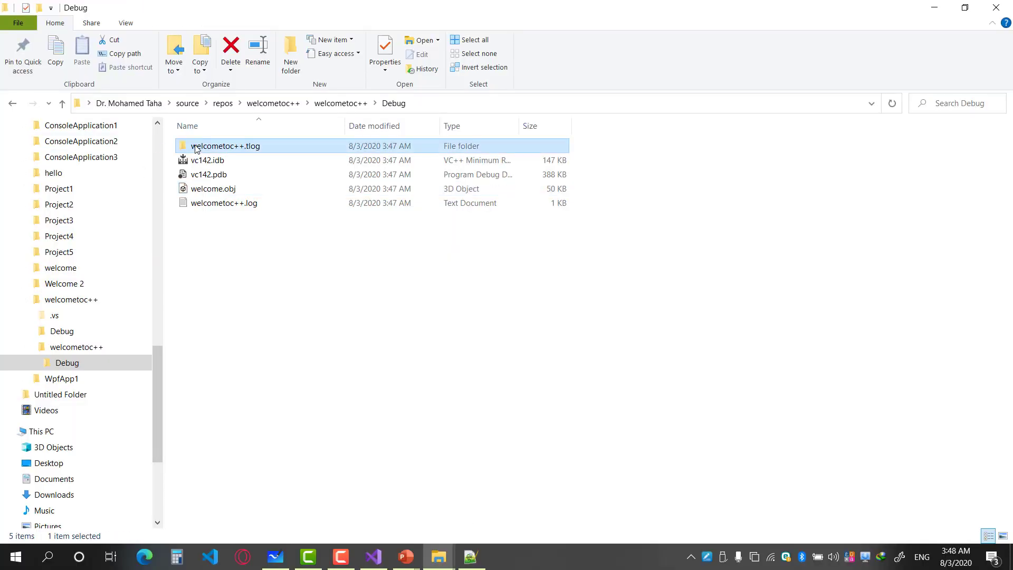
click(340, 103)
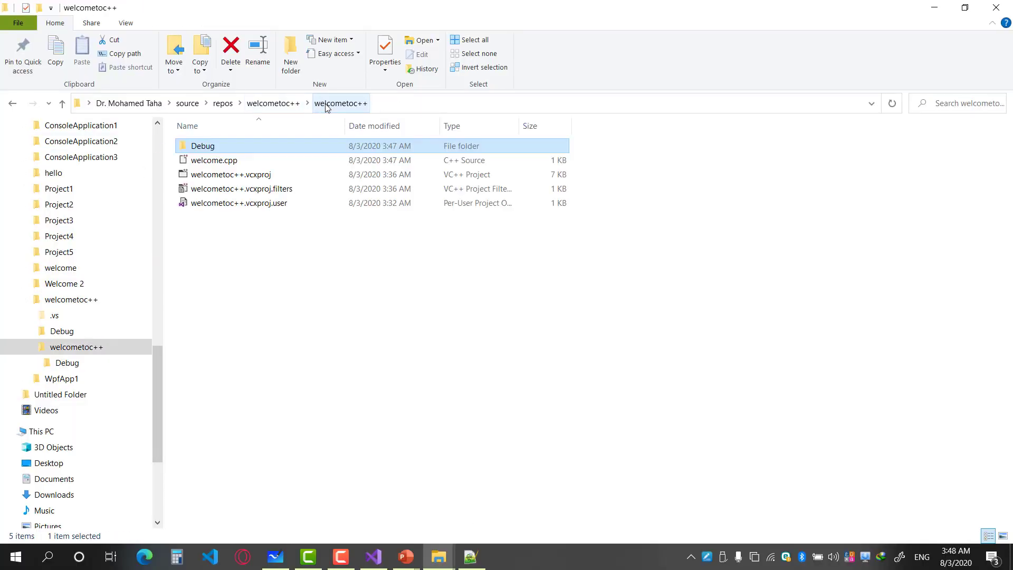
double_click(226, 146)
double_click(254, 148)
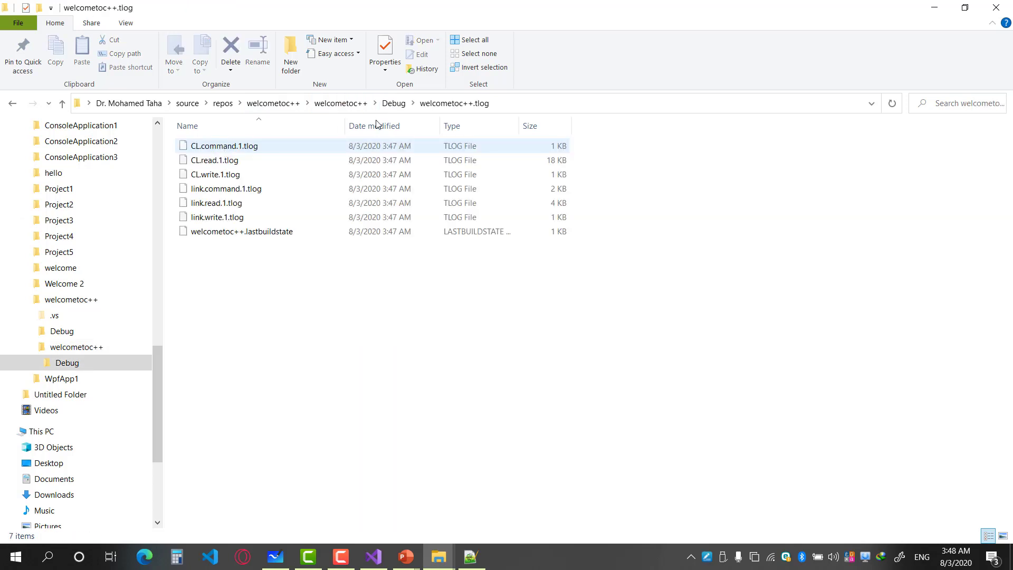
click(394, 102)
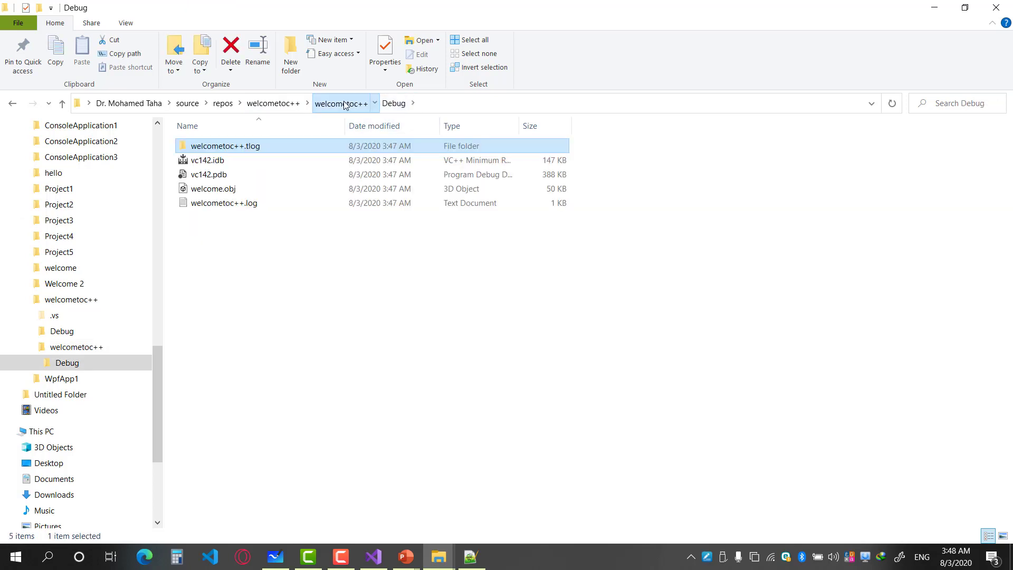
click(341, 103)
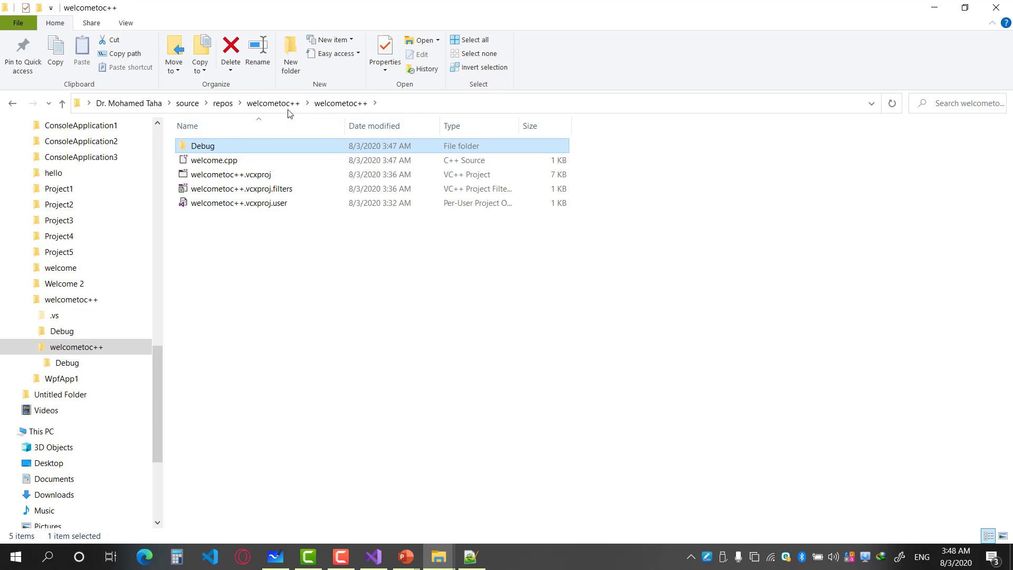
click(262, 104)
double_click(211, 161)
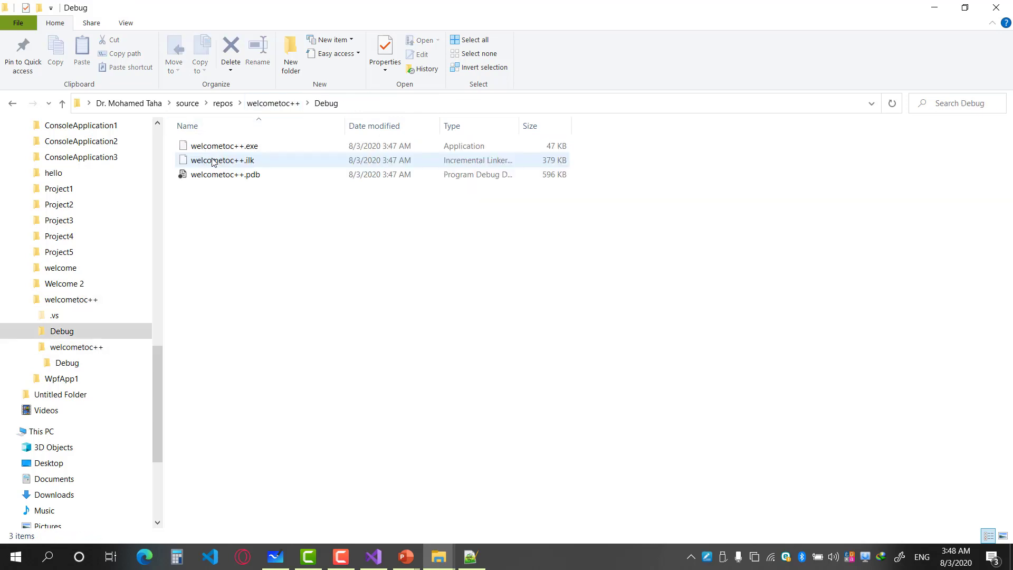
- Select welcometoc++.exe in the outer Debug folder and launch it twice
click(200, 149)
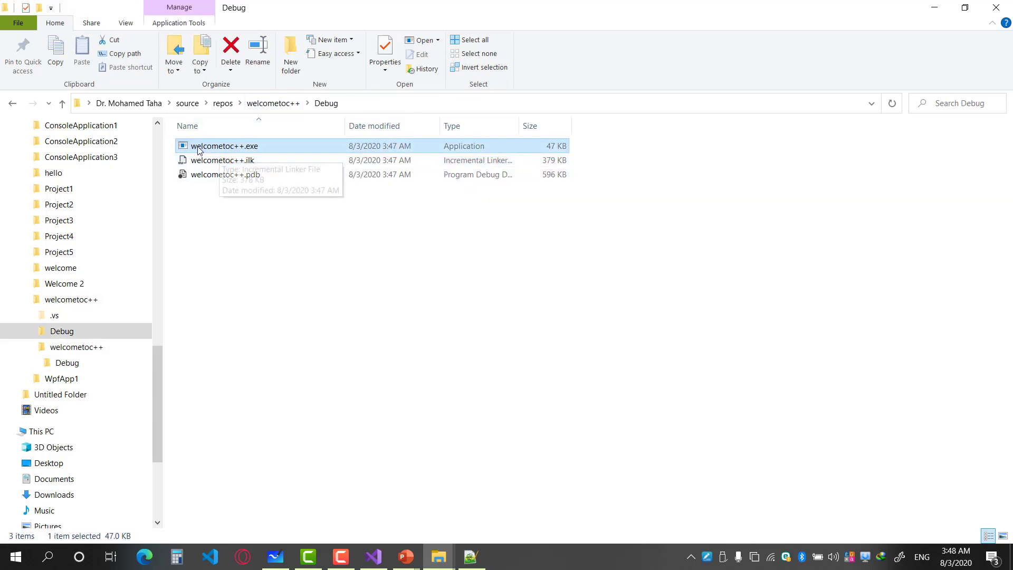
double_click(236, 150)
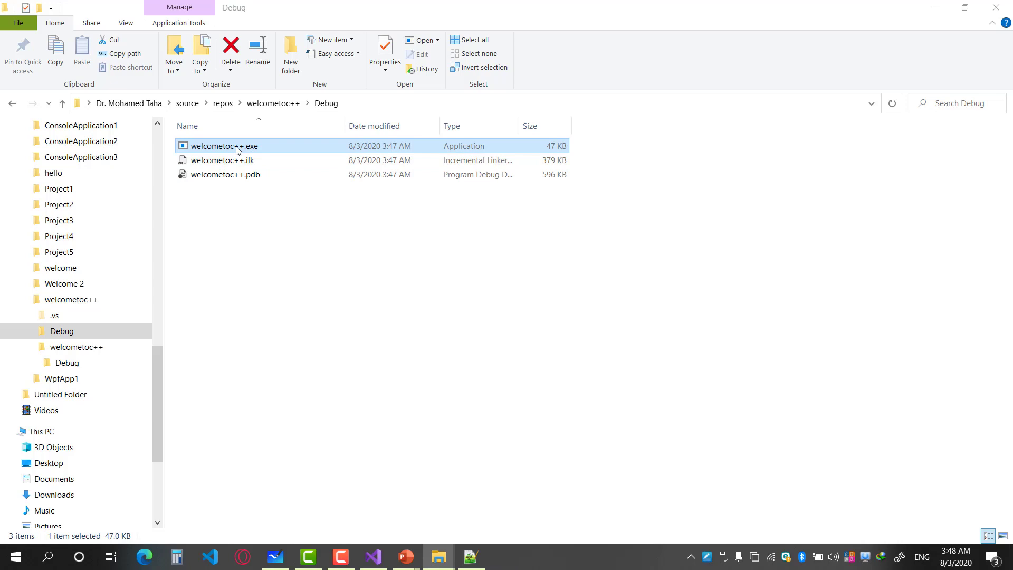
double_click(236, 150)
- Switch to Visual Studio, place the cursor on empty line 6, run the program, and close its debug console
click(382, 559)
click(188, 161)
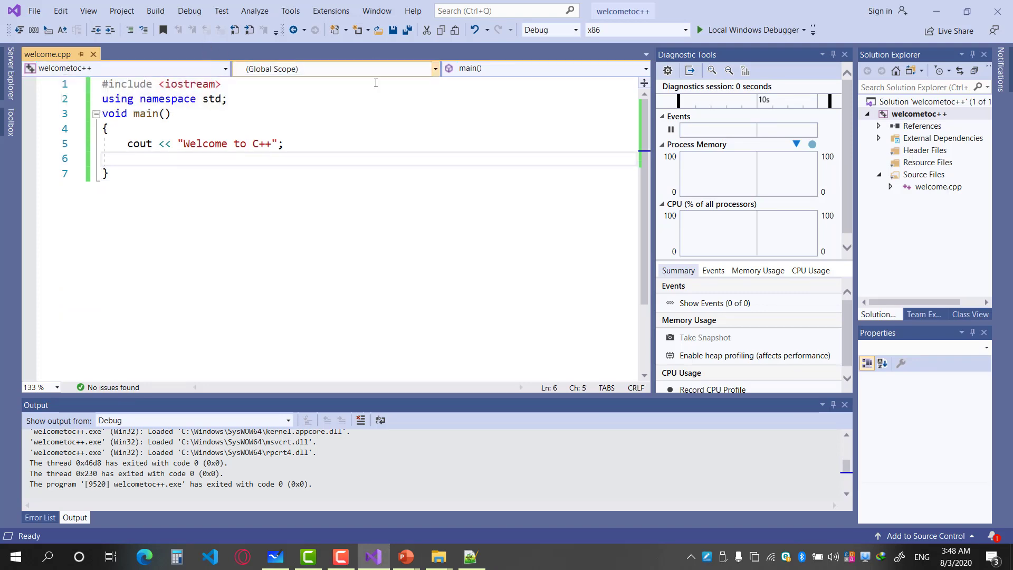
click(727, 30)
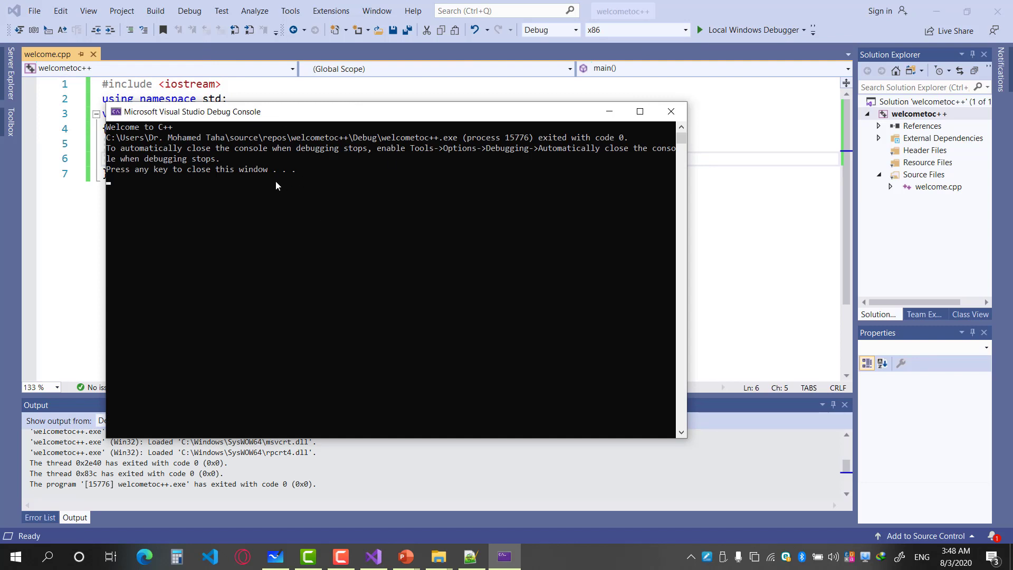
click(671, 112)
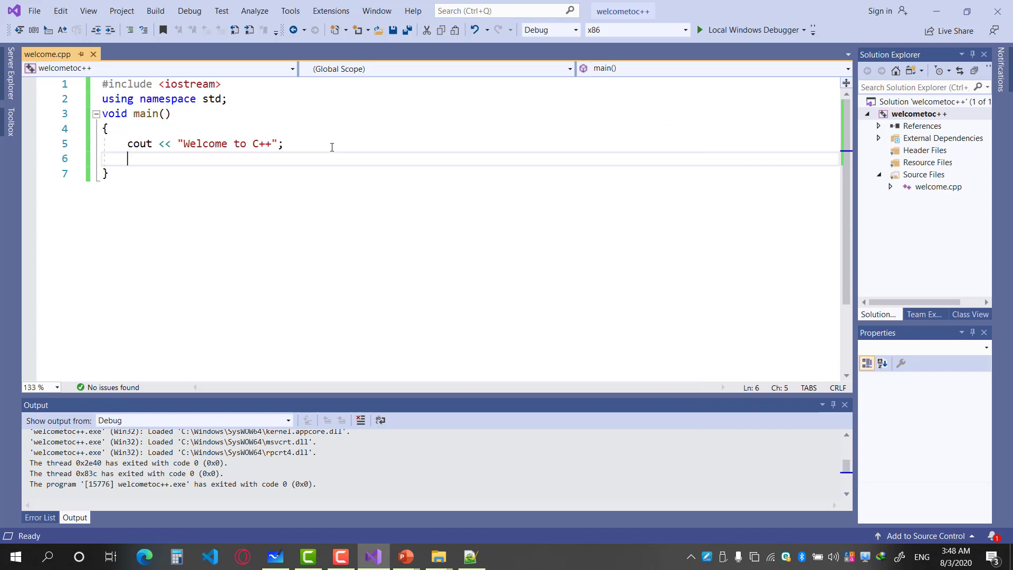
- Add the statement system("pause"); on line 6 below the cout statement and save welcome.cpp
text(s)
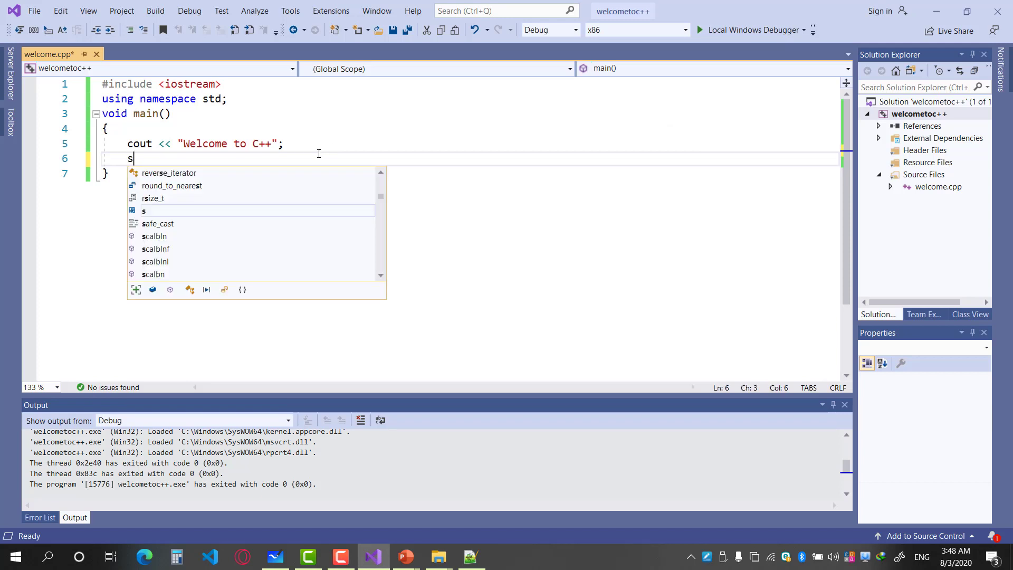
text(yste)
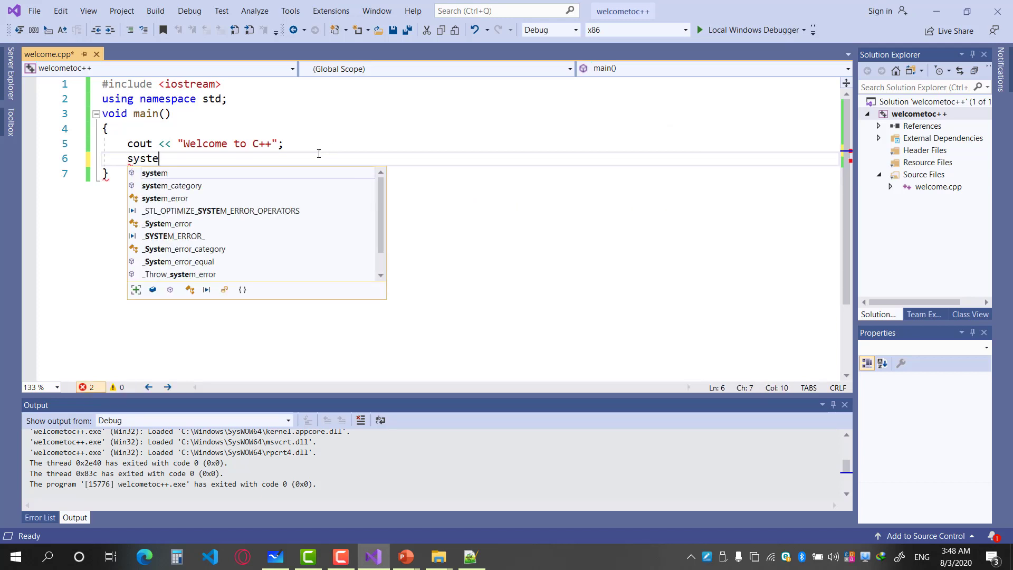
text(m();)
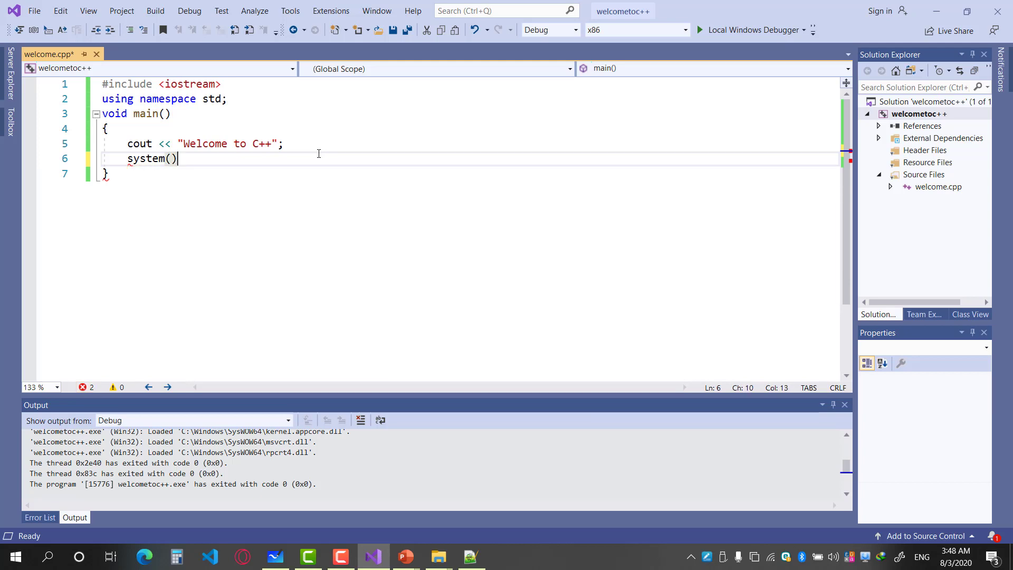
key(Left)
key(Left)
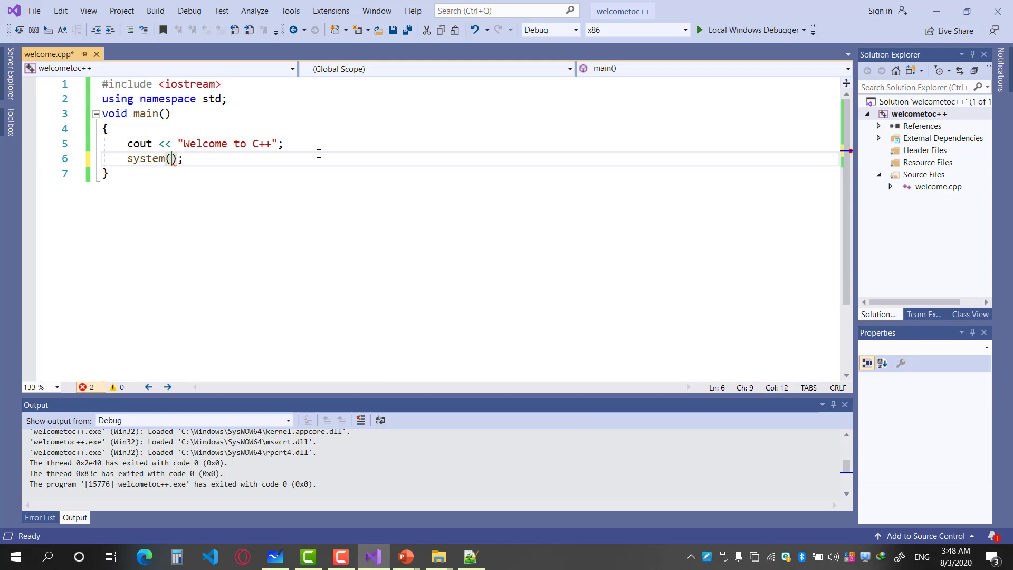
text("")
key(Left)
text(pause)
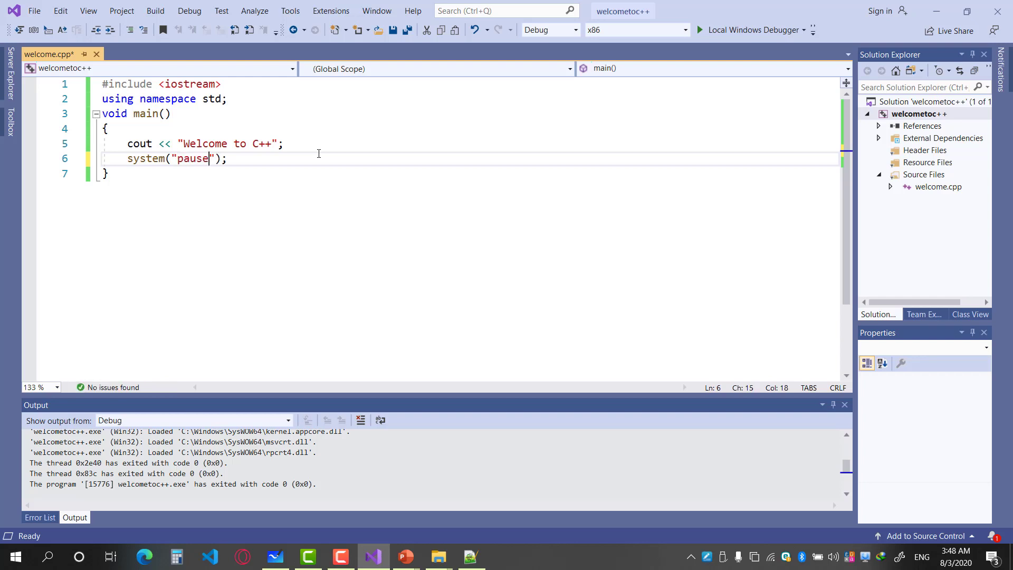
key(ctrl+s)
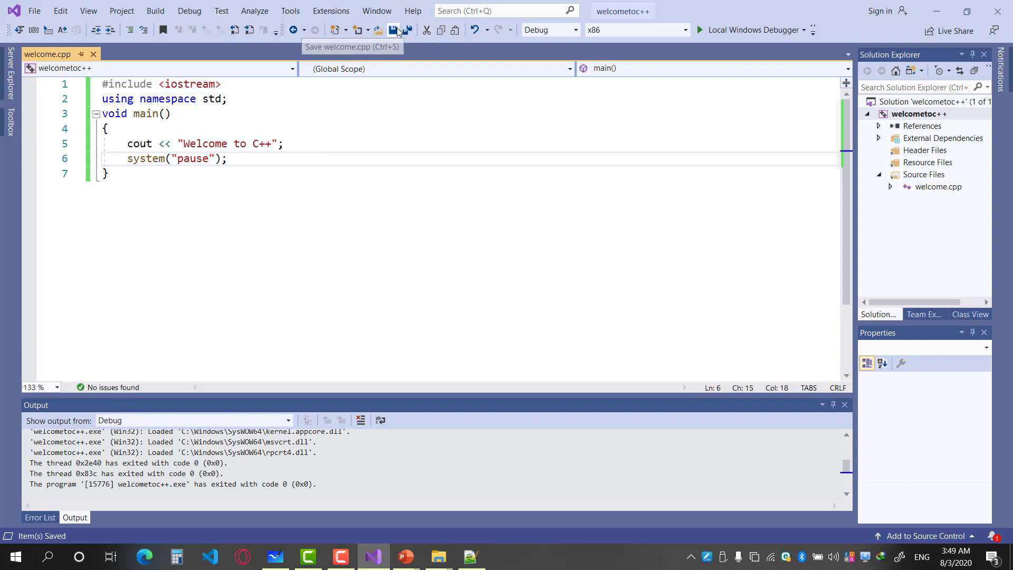
- Build and run the program in the debugger, and continue past the console's pause prompt to end it
click(698, 30)
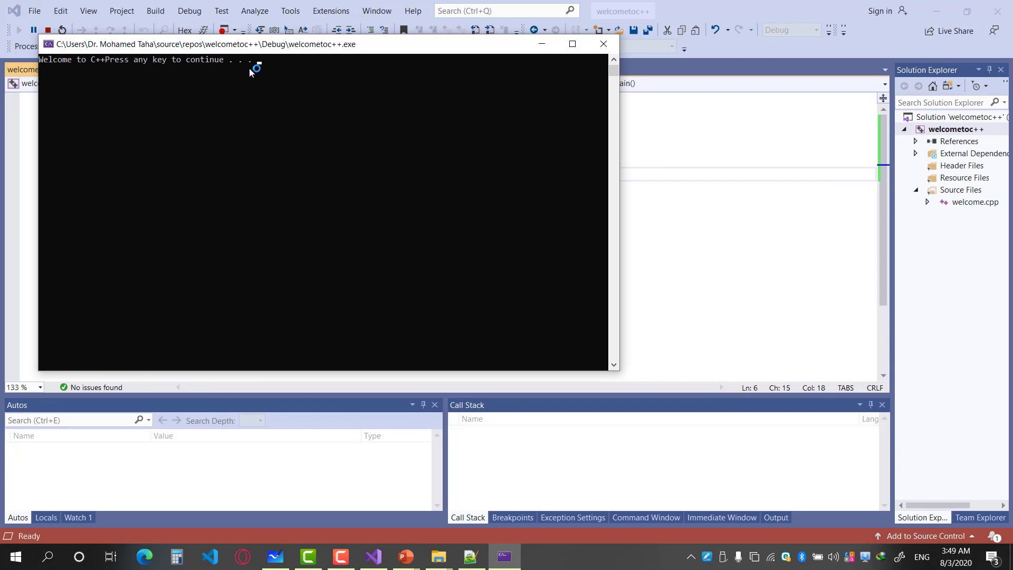
key(Return)
key(Return)
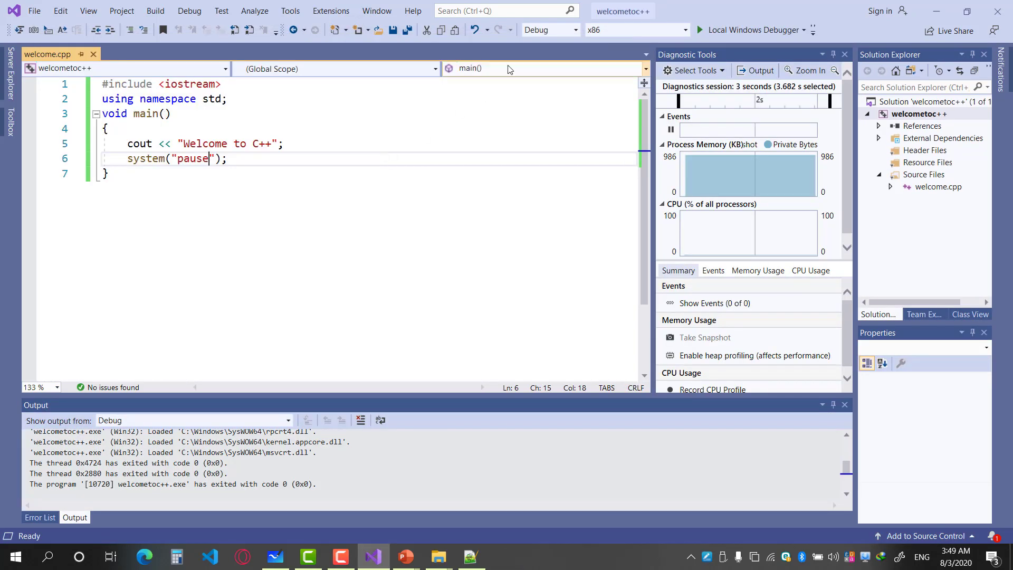
- Switch to the Debug folder in File Explorer, run welcometoc++.exe, move its console window aside, and close it
mouse_move(439, 556)
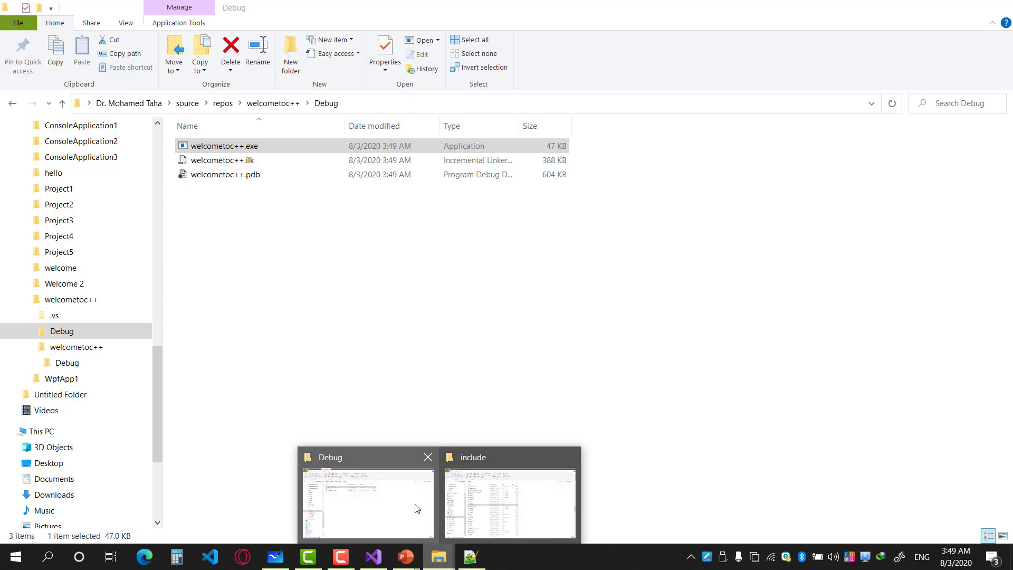
click(417, 508)
click(238, 285)
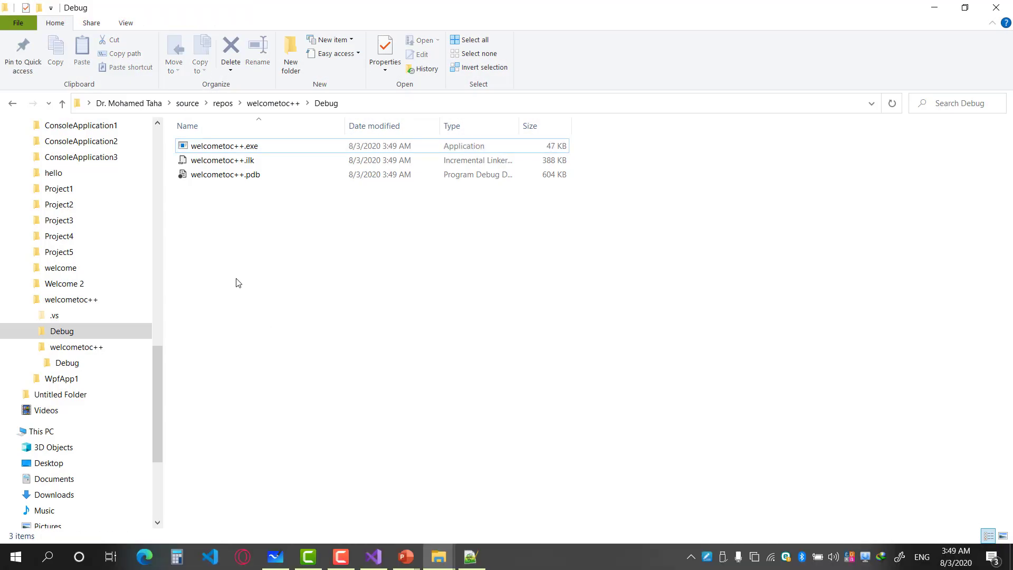
click(209, 147)
double_click(209, 147)
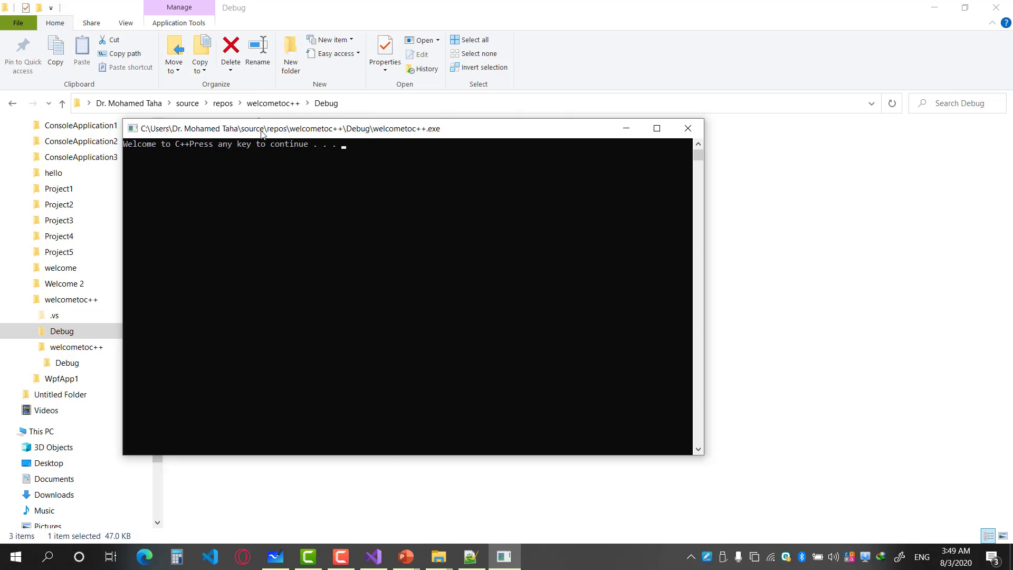
drag(262, 133, 347, 186)
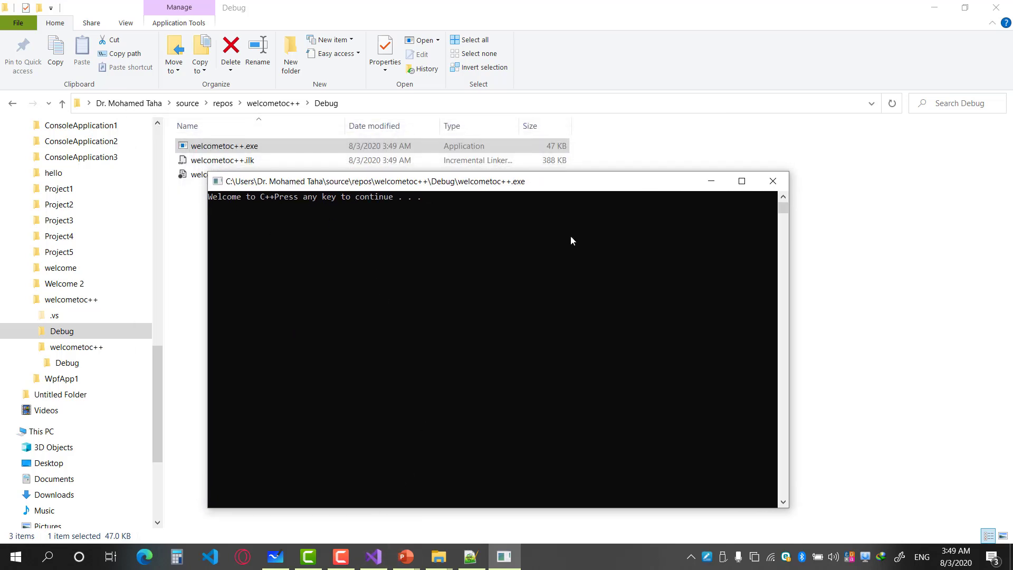
click(773, 181)
- Return to Visual Studio and examine the system("pause"); statement on line 6, highlighting it and its parts
click(382, 555)
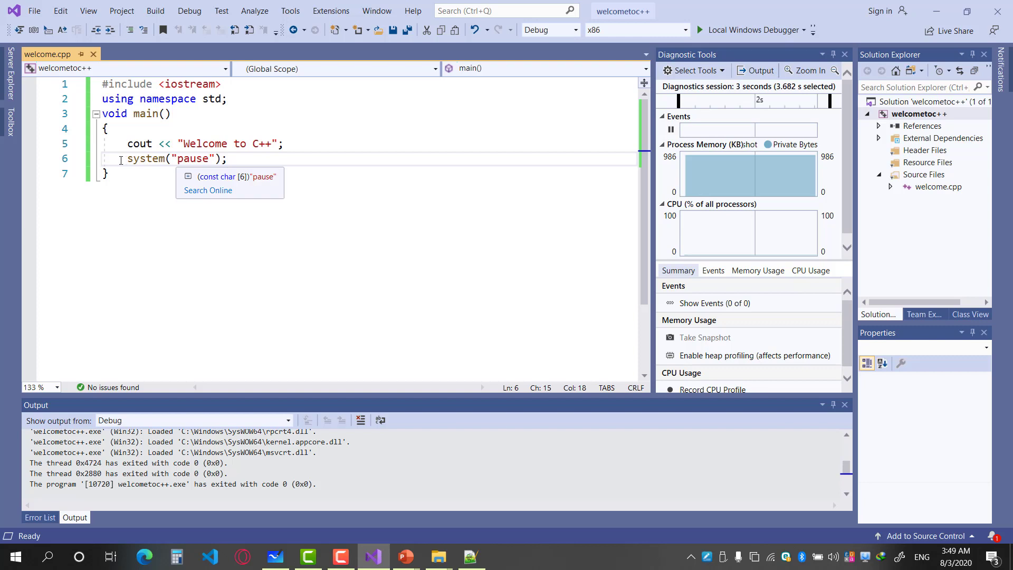
drag(126, 159, 238, 156)
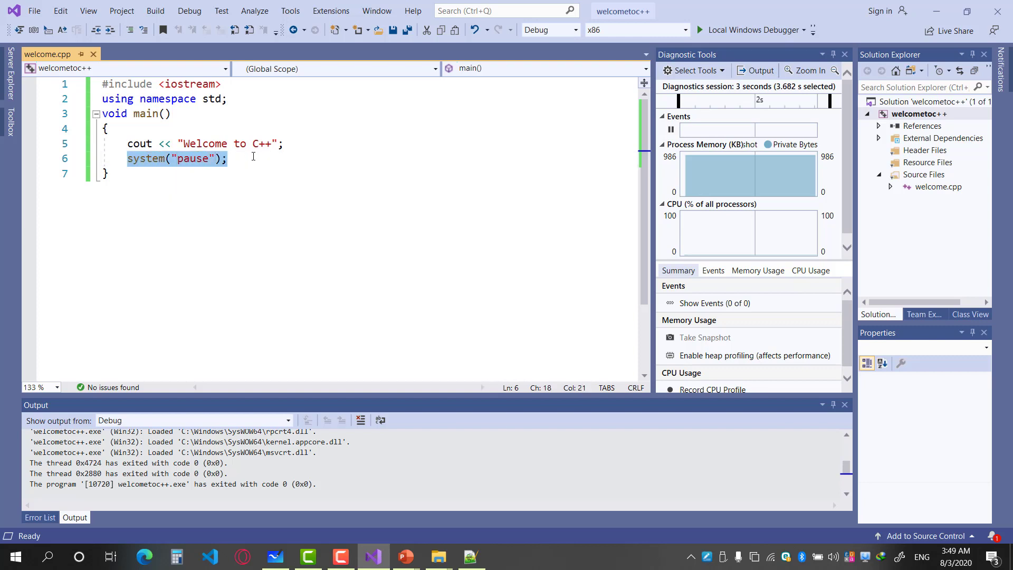
click(161, 159)
click(133, 158)
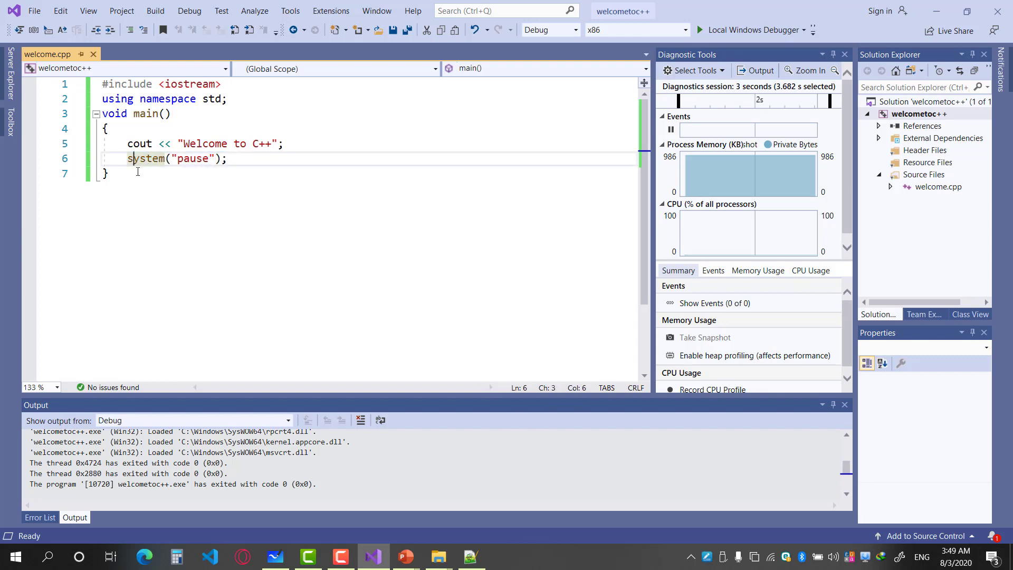
click(145, 160)
mouse_move(156, 162)
click(190, 160)
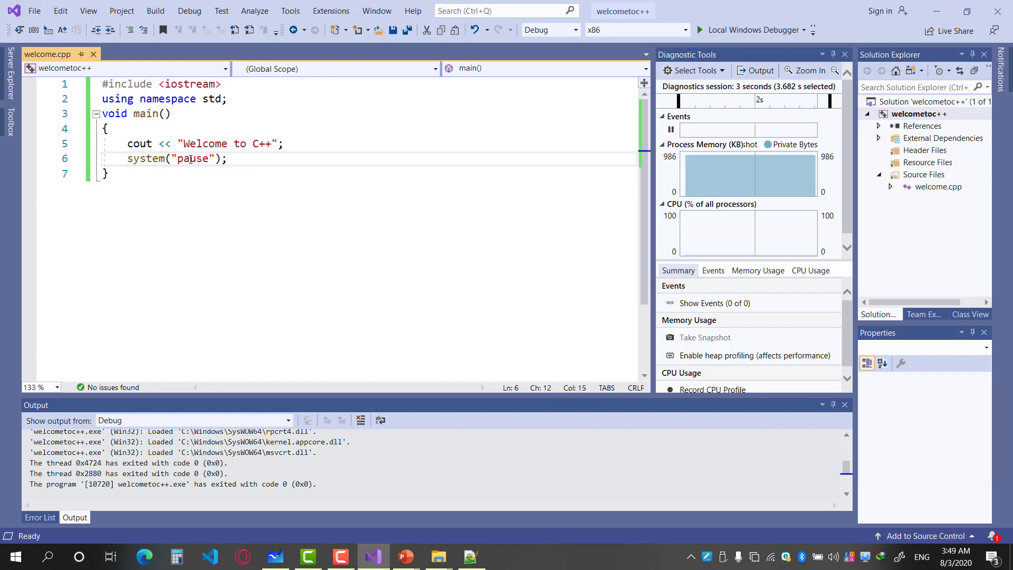